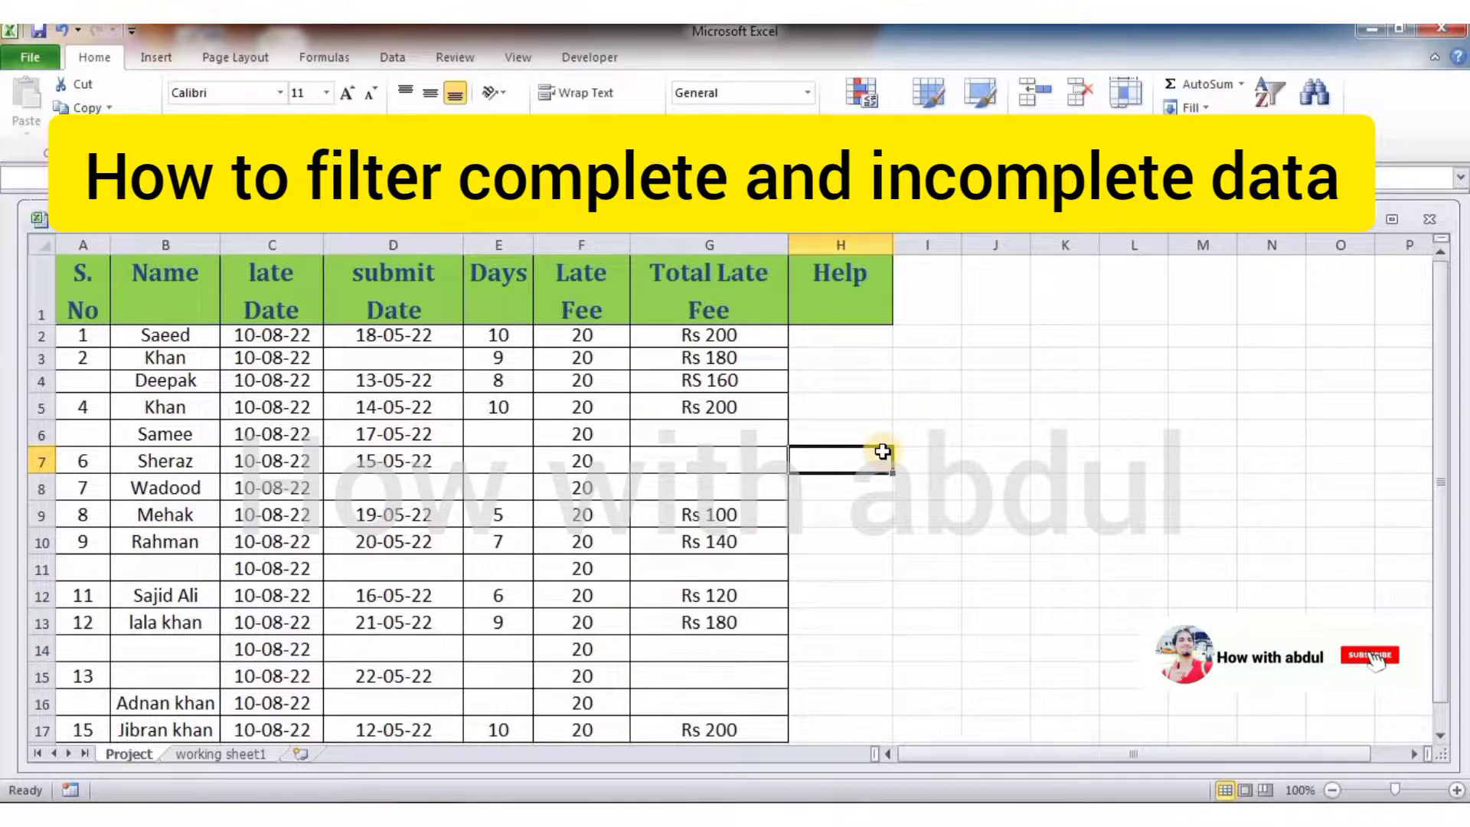
click(733, 462)
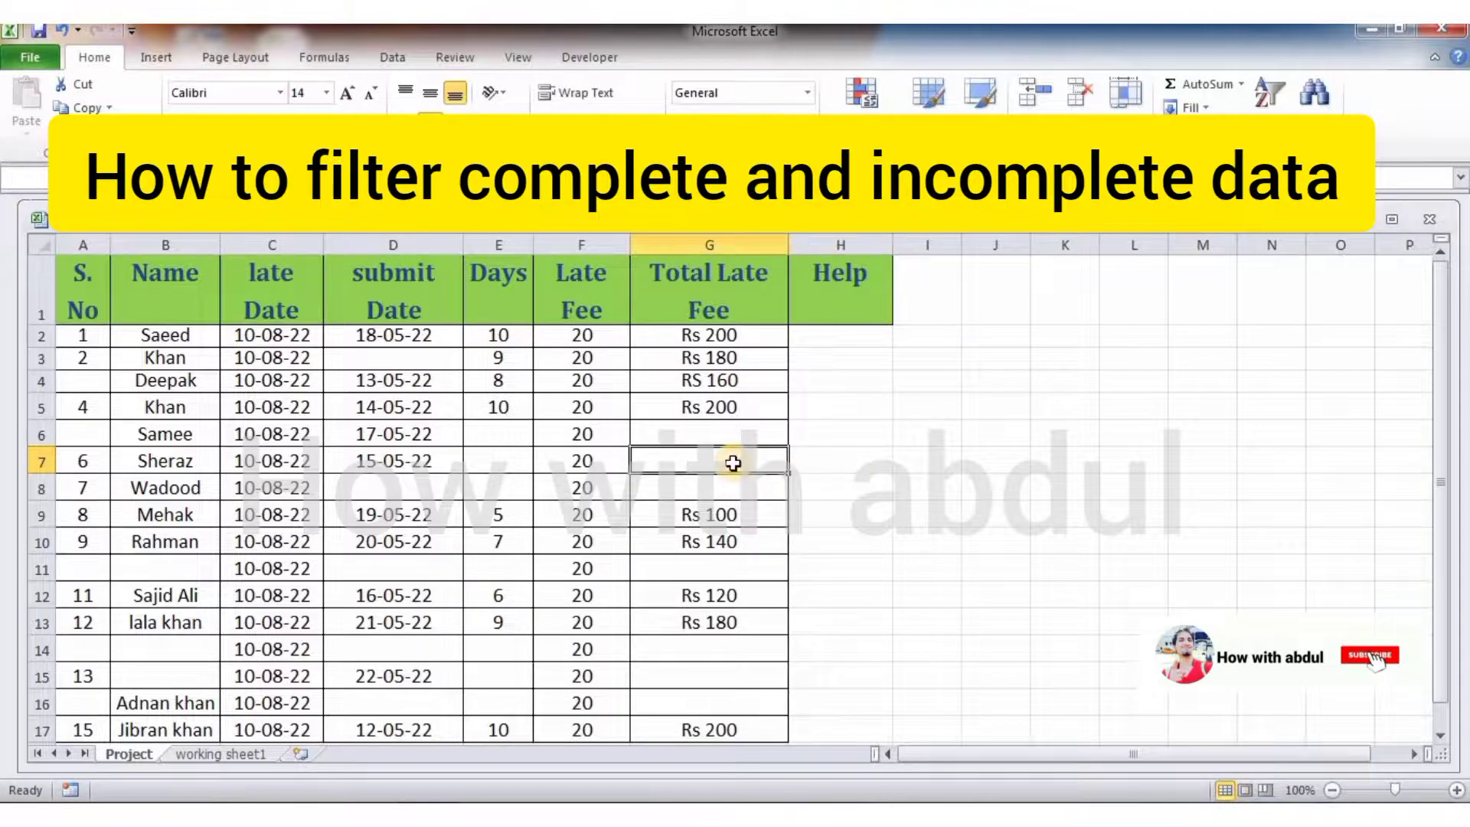
click(679, 486)
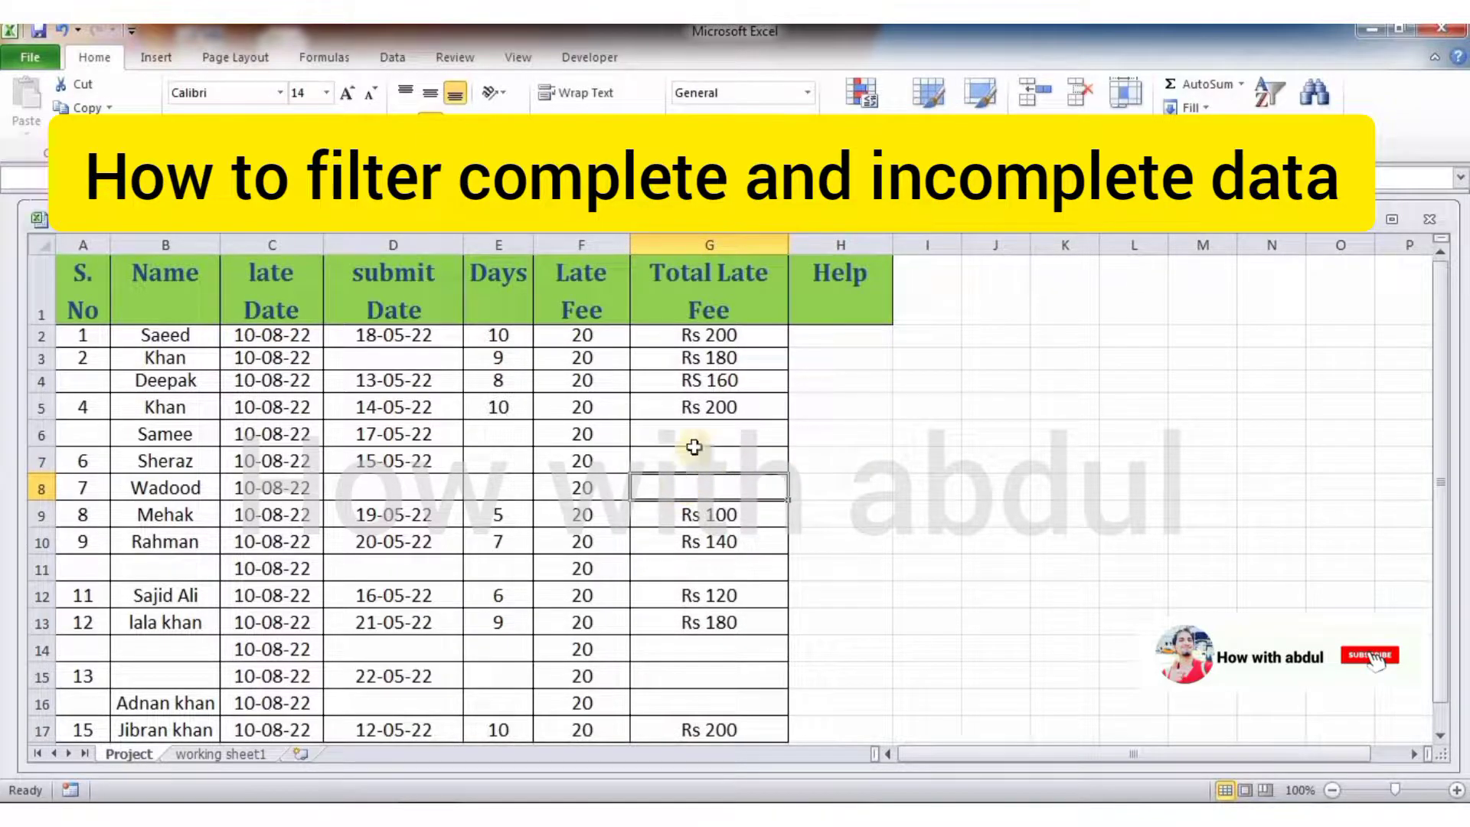
click(696, 434)
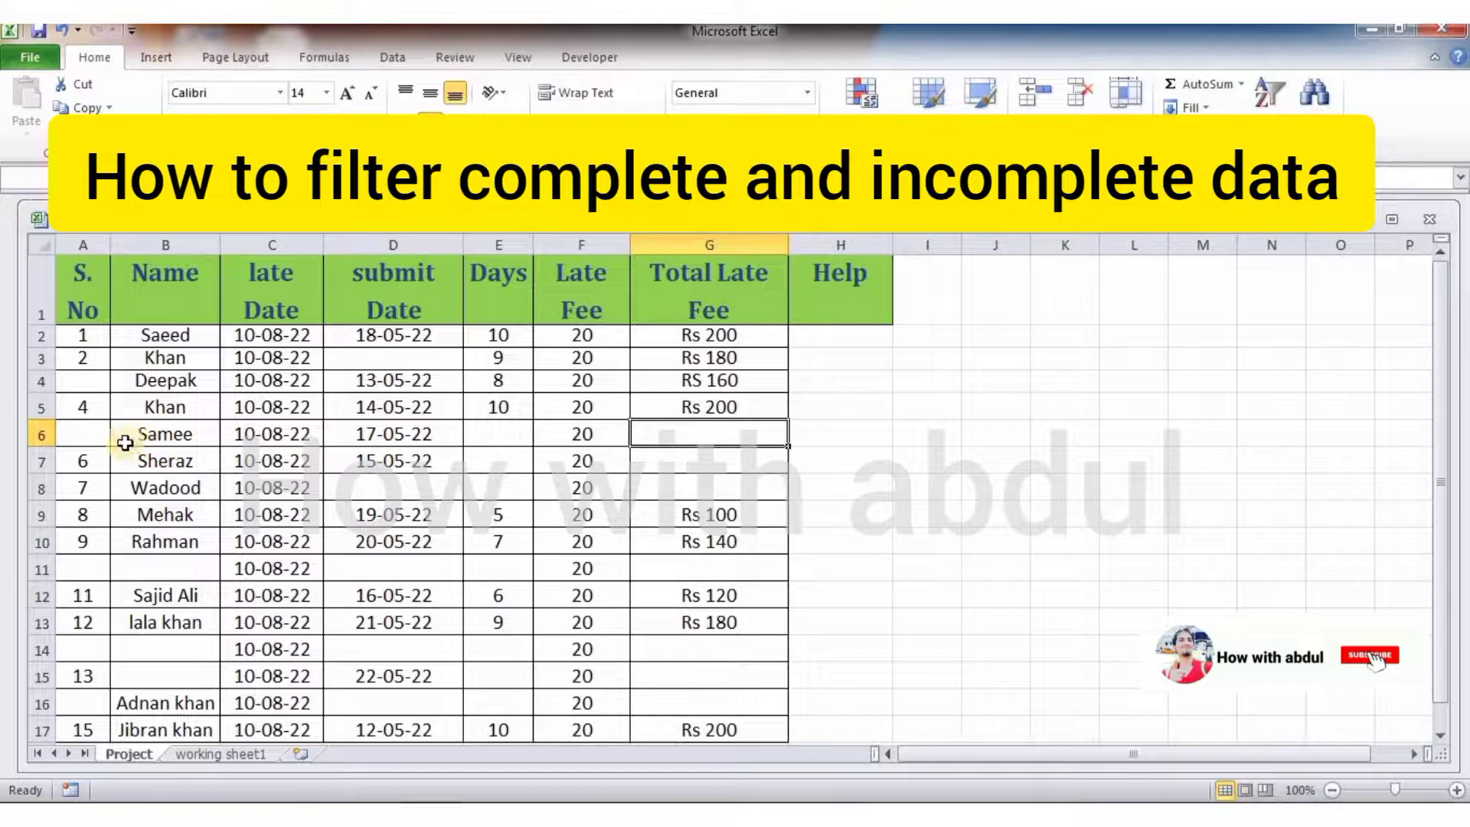
click(157, 565)
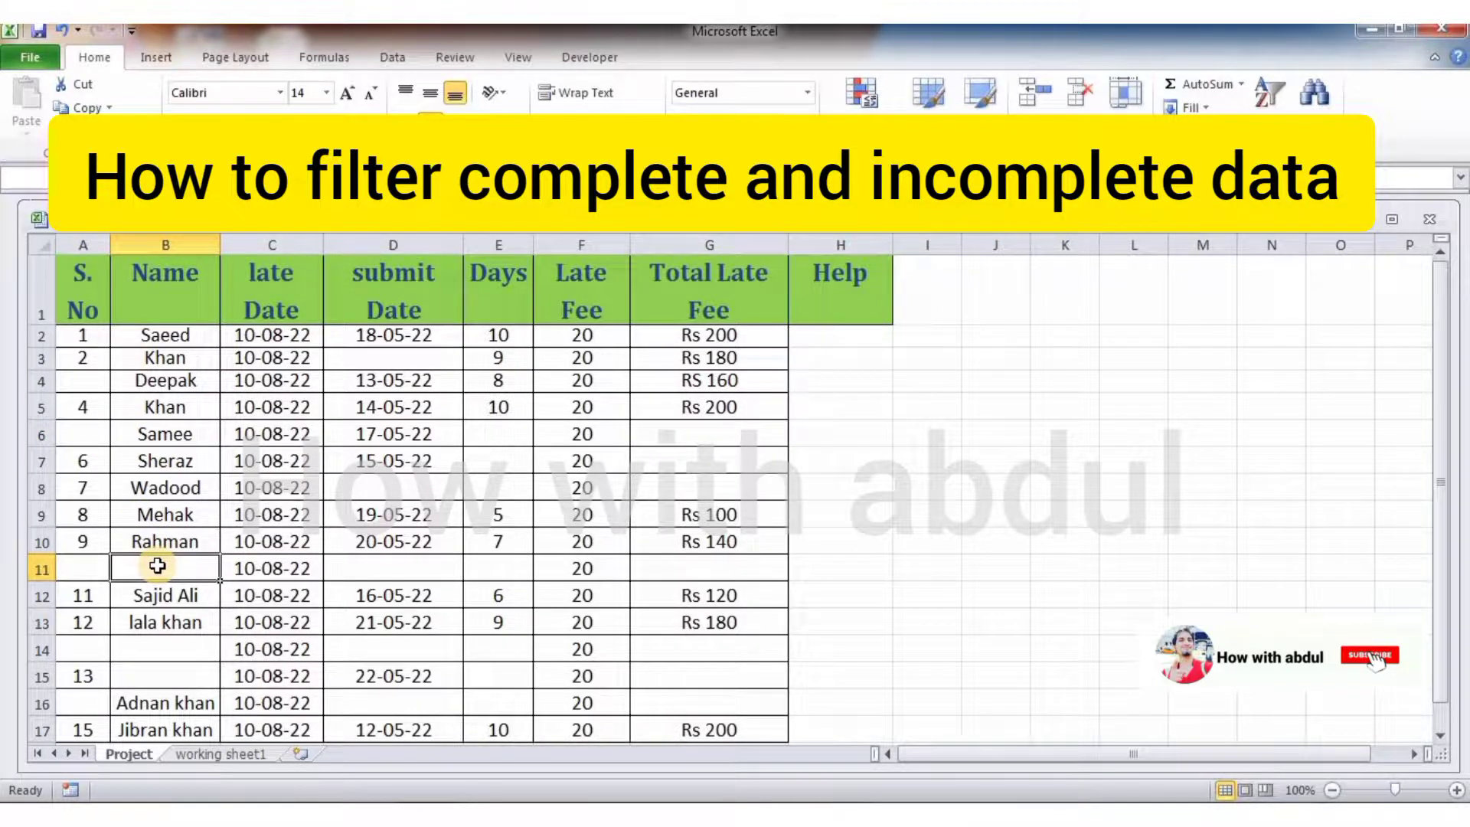
click(380, 488)
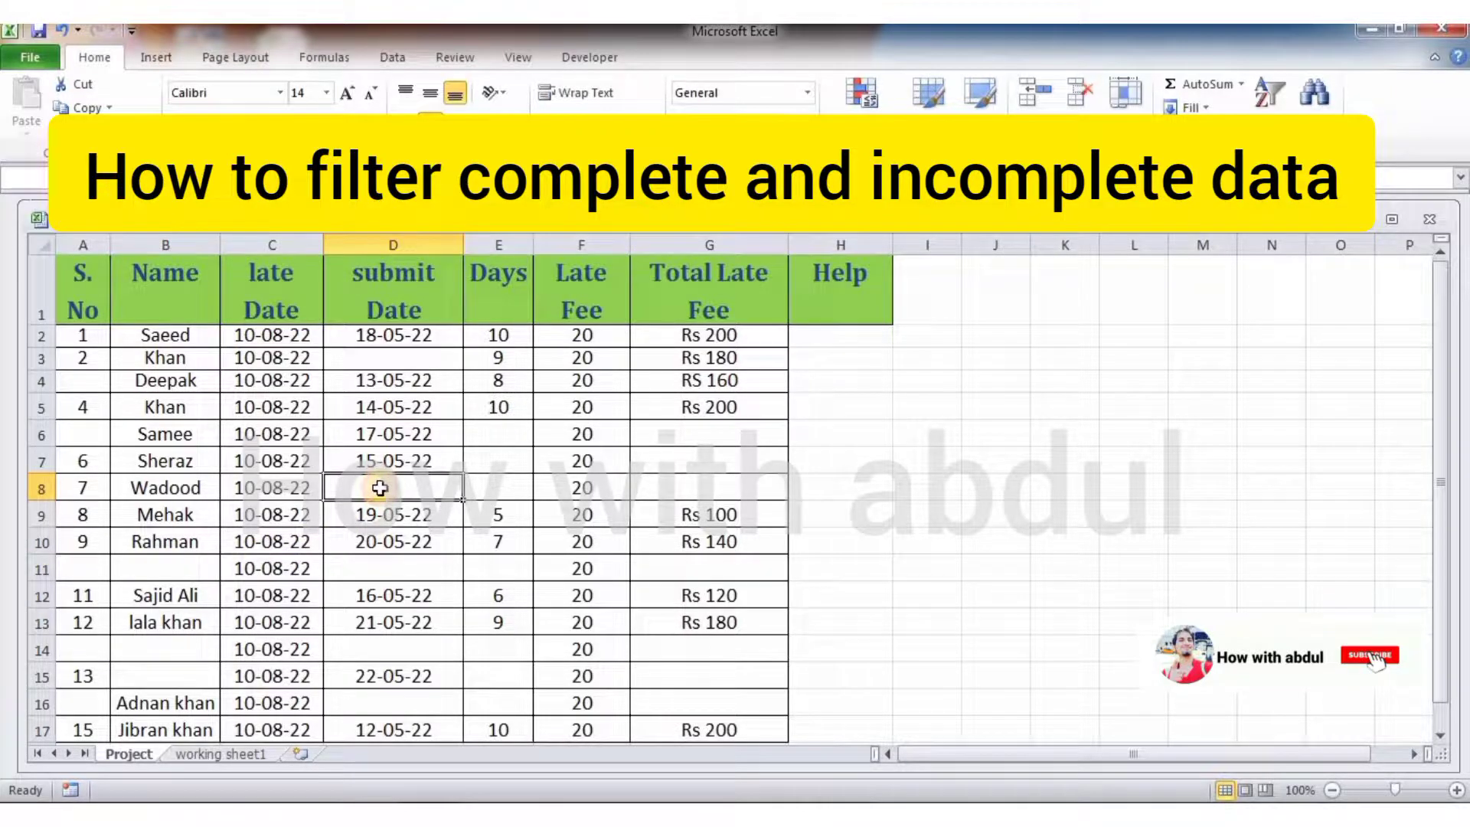
On working sheet1, enter the formula =COUNTA(A2:G2)=7 in cell H2 of the Help column.
click(236, 751)
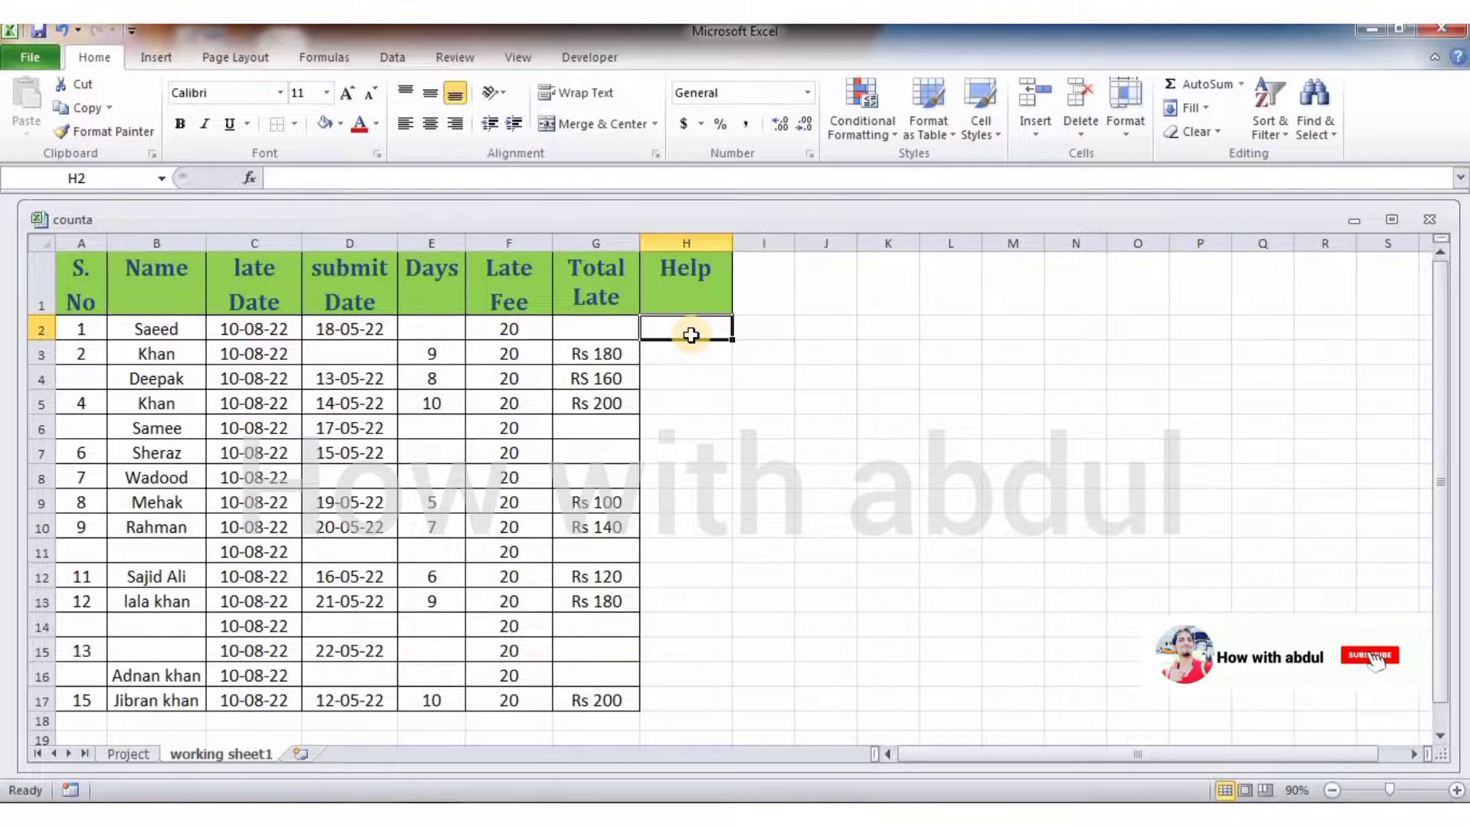
text(=)
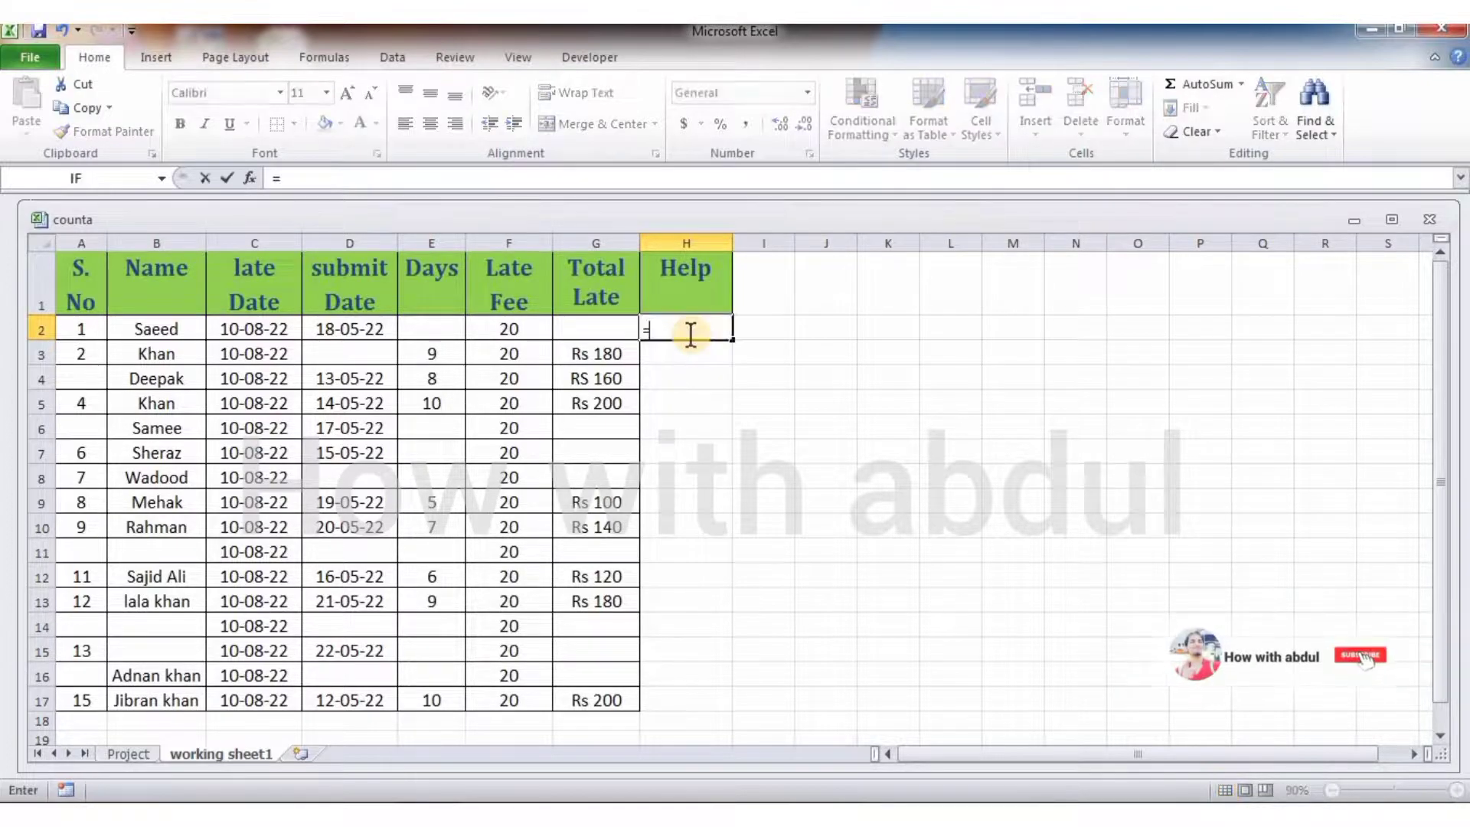
text(count)
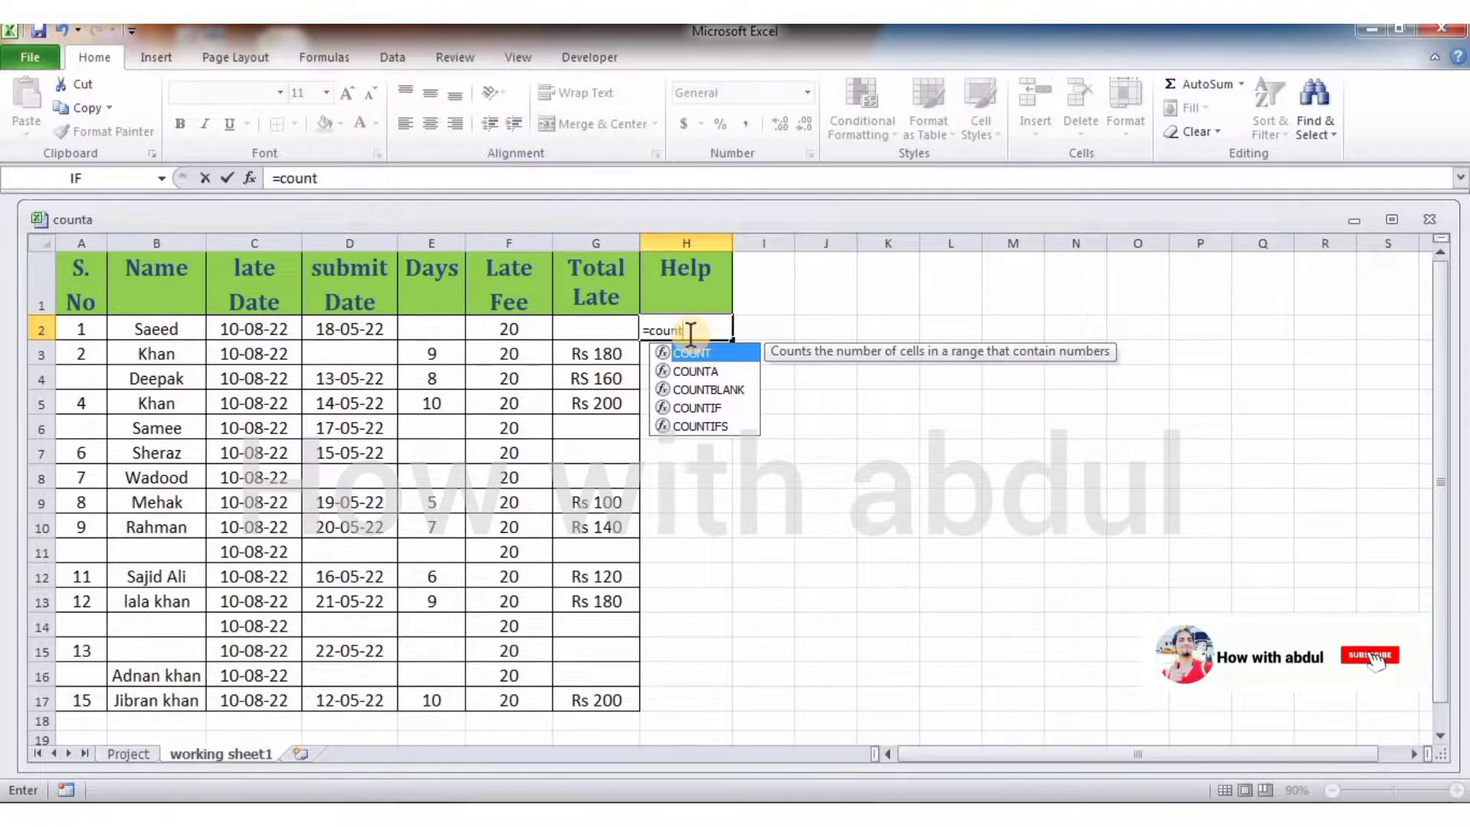
text(a)
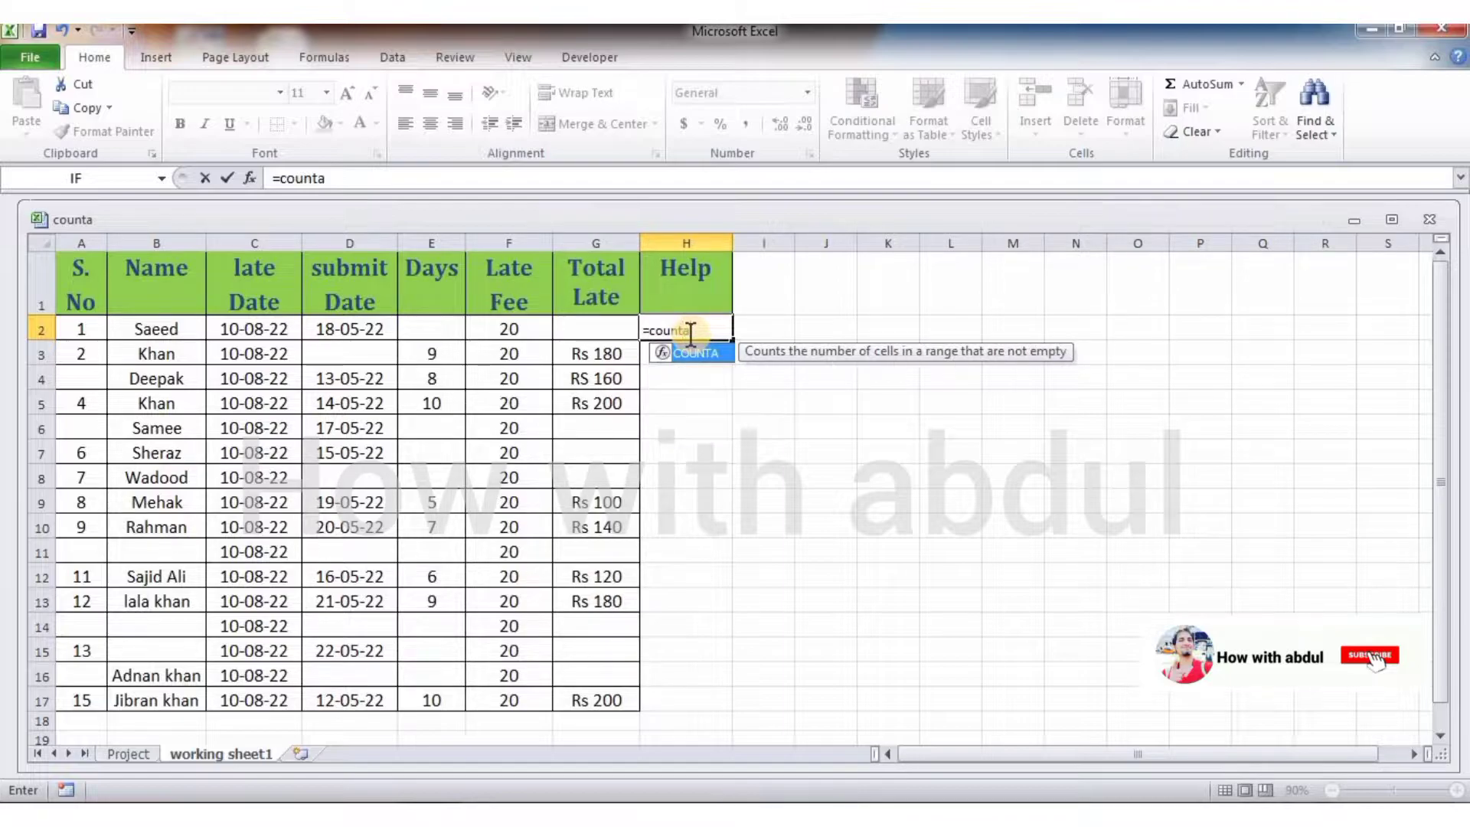
key(Tab)
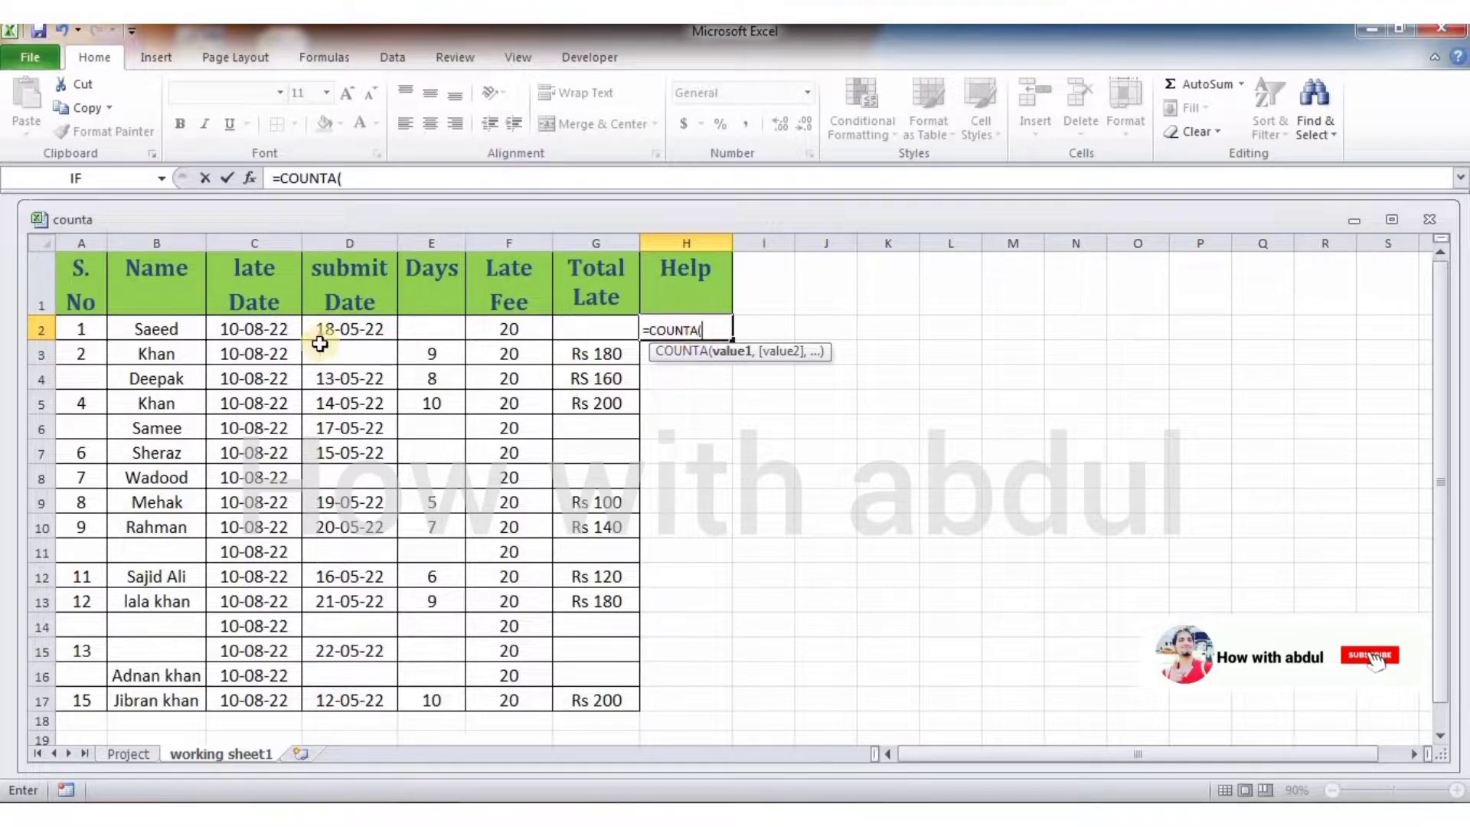
drag(67, 331, 584, 332)
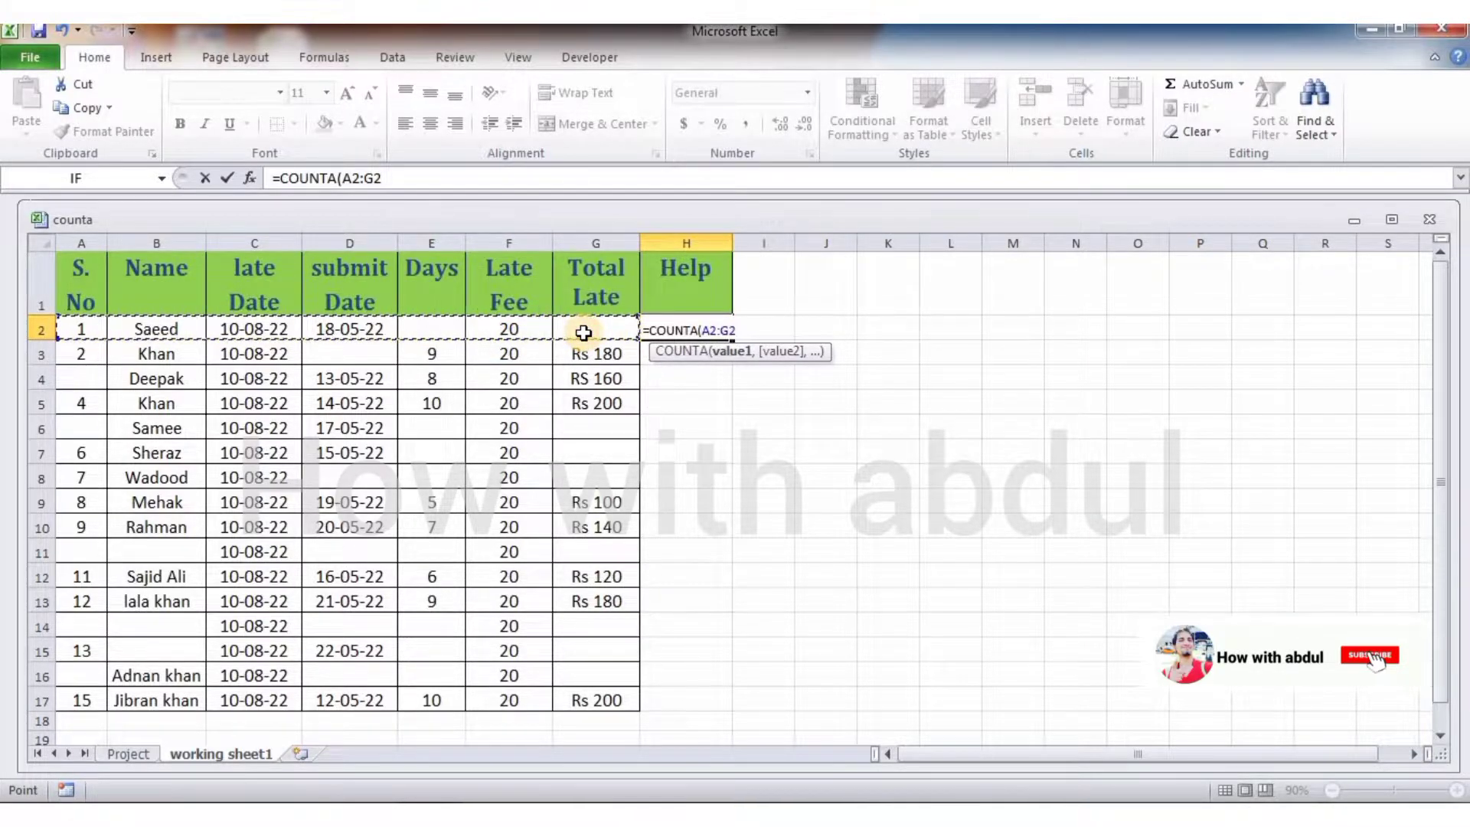
text())
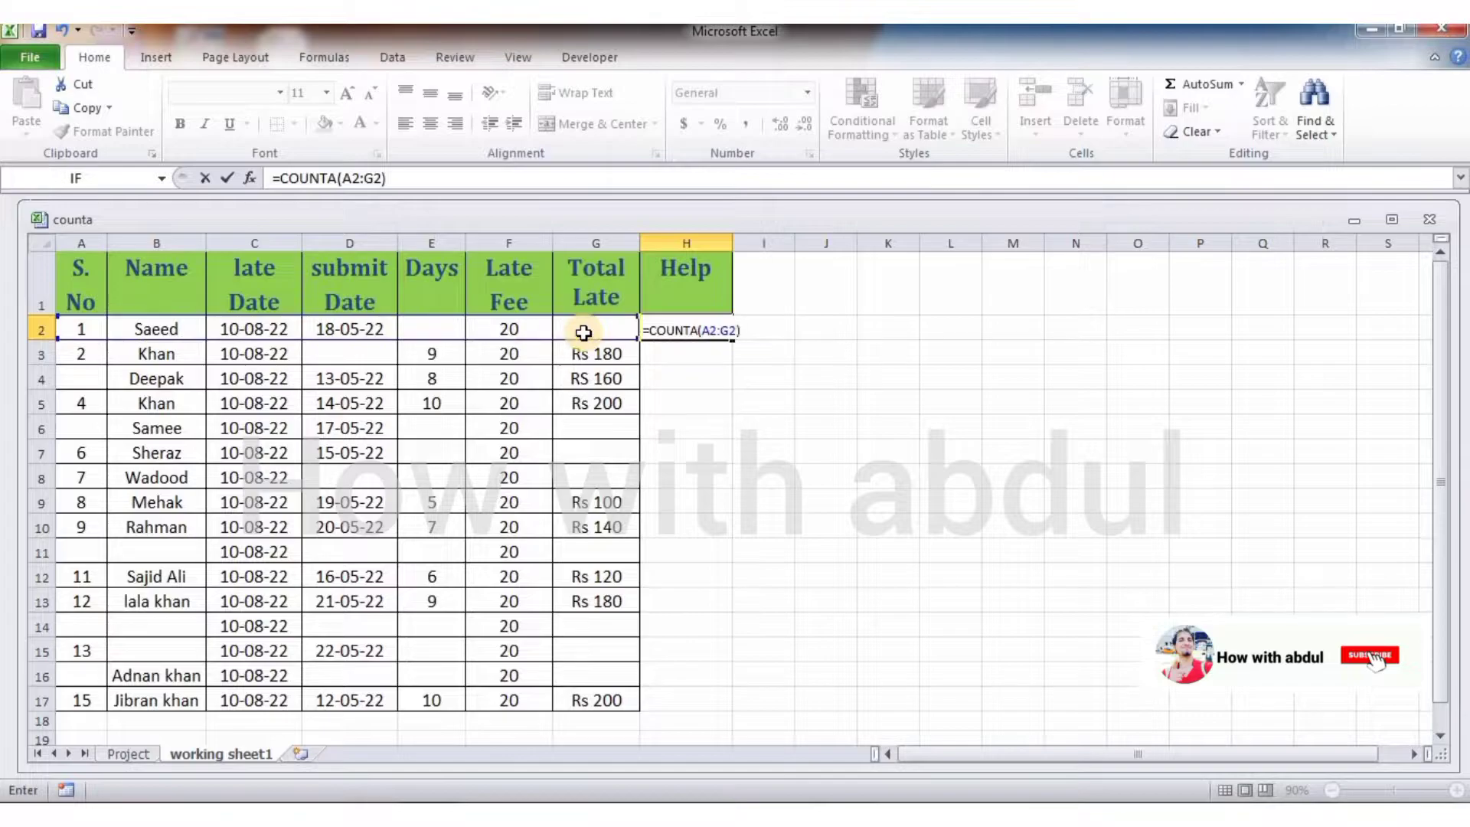
text(=)
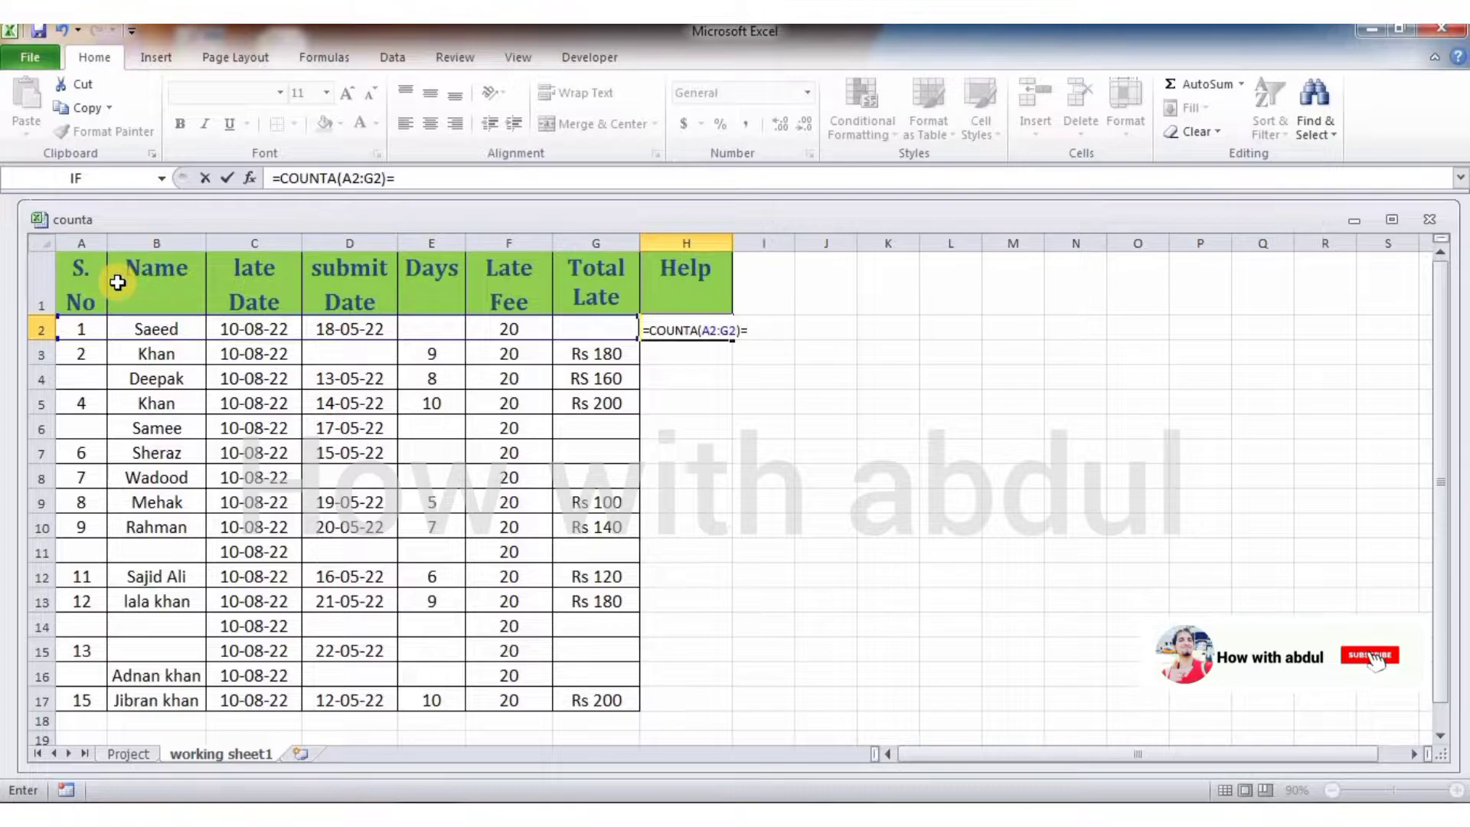
text(7)
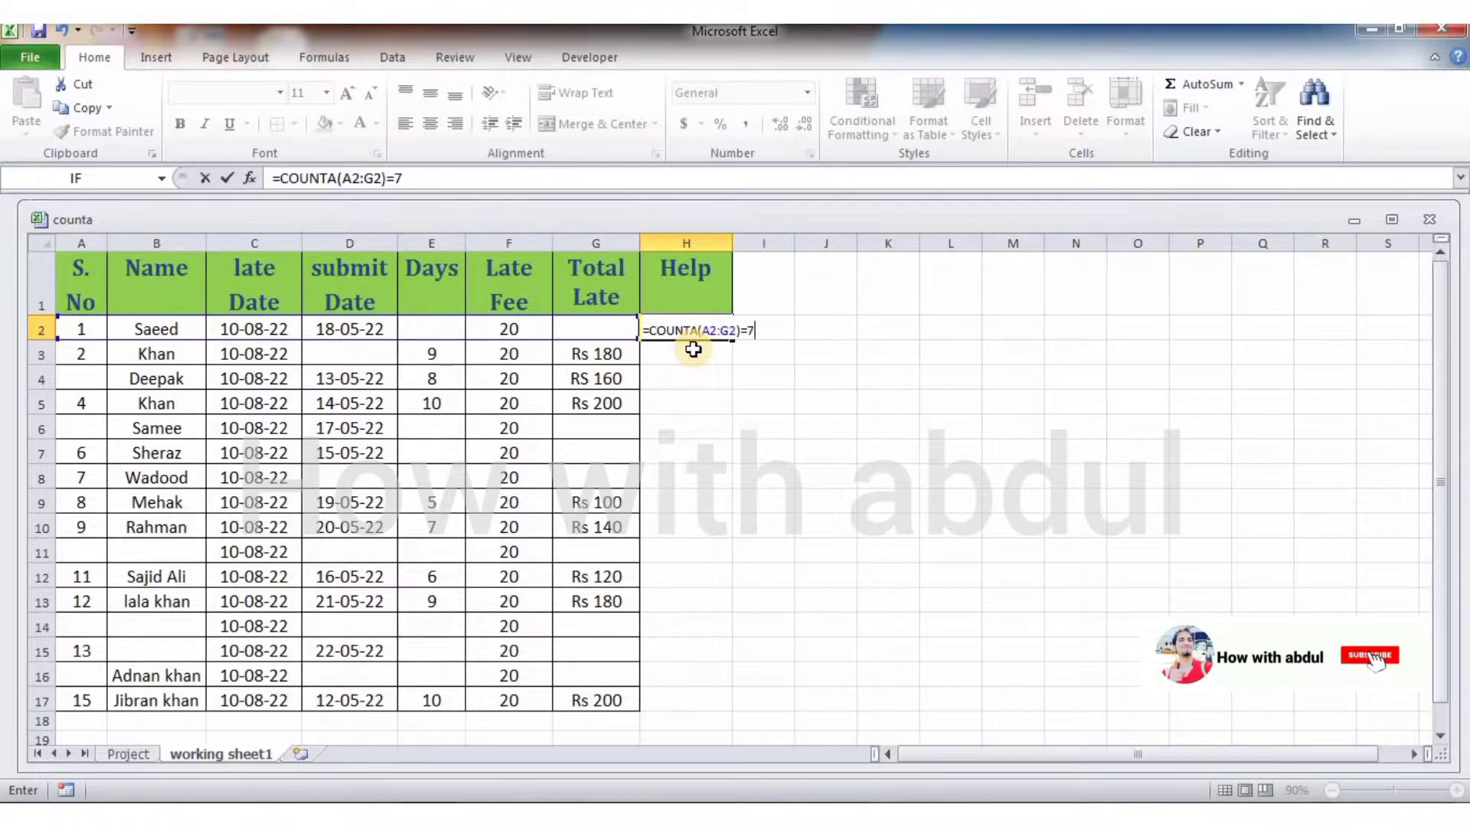
key(Return)
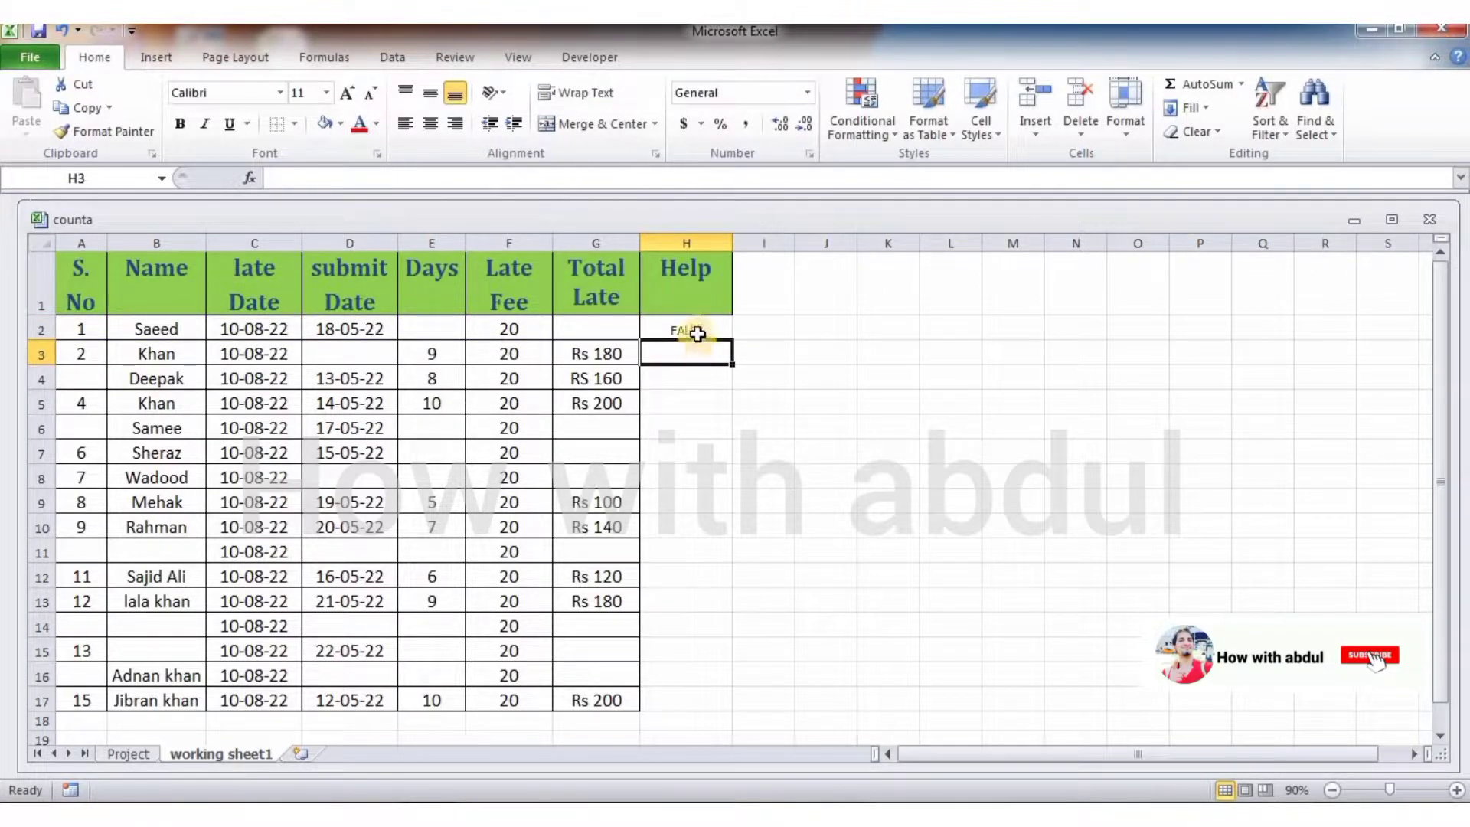
Examine the Help result in H2 against the filled and blank cells of row 2.
click(689, 331)
click(623, 329)
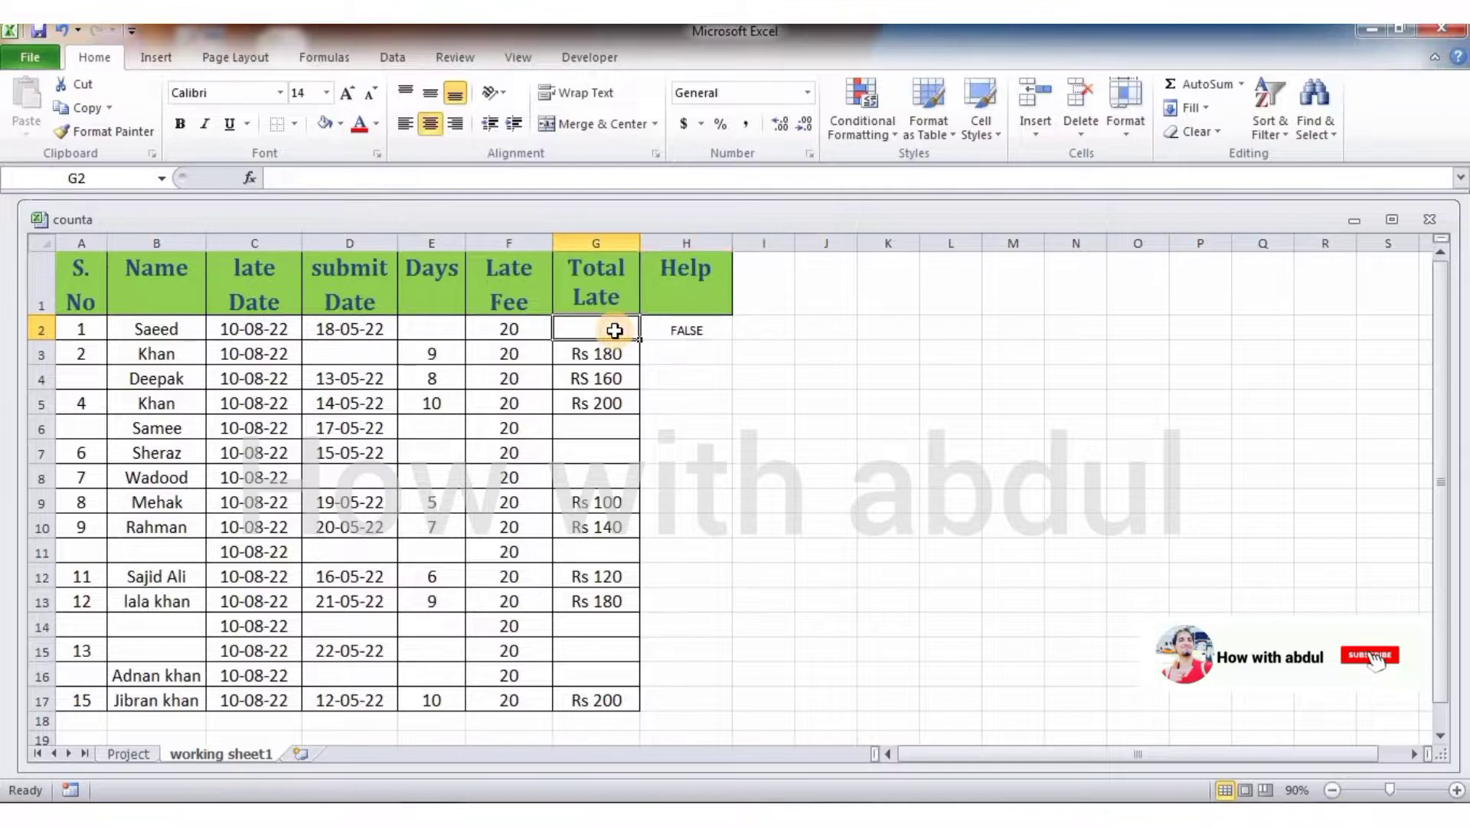
click(439, 335)
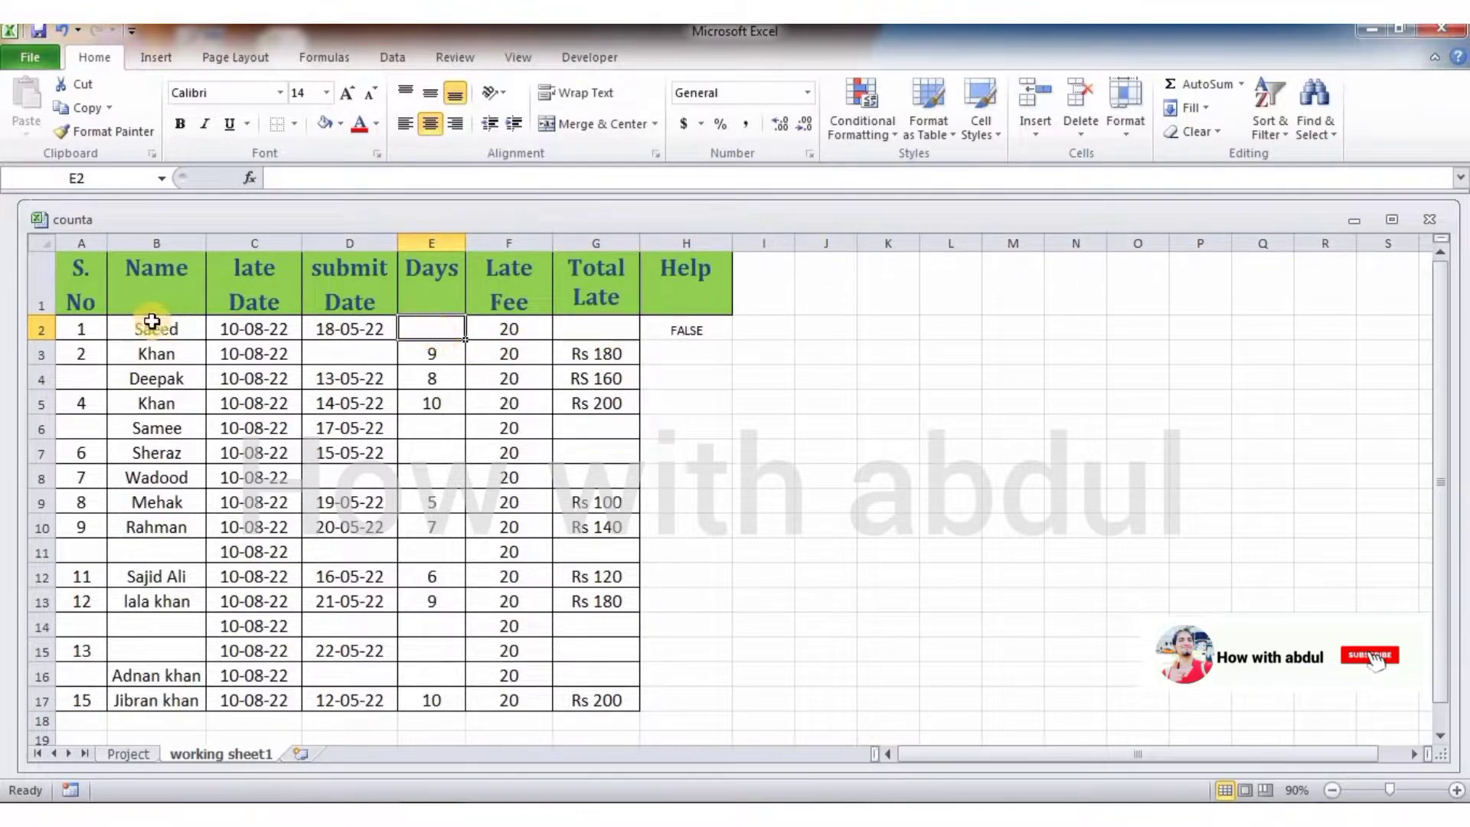
click(83, 334)
click(154, 335)
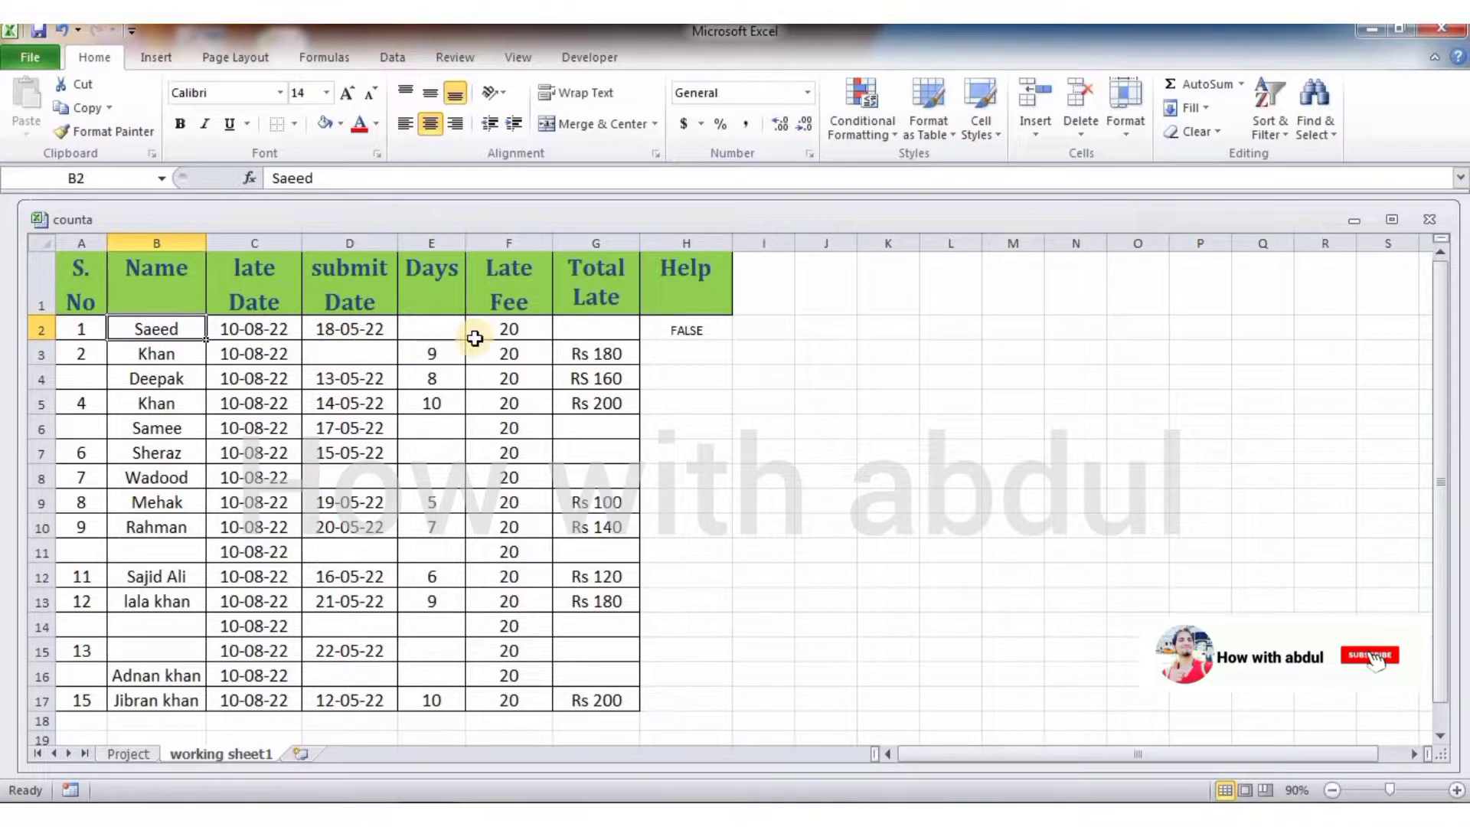
click(443, 335)
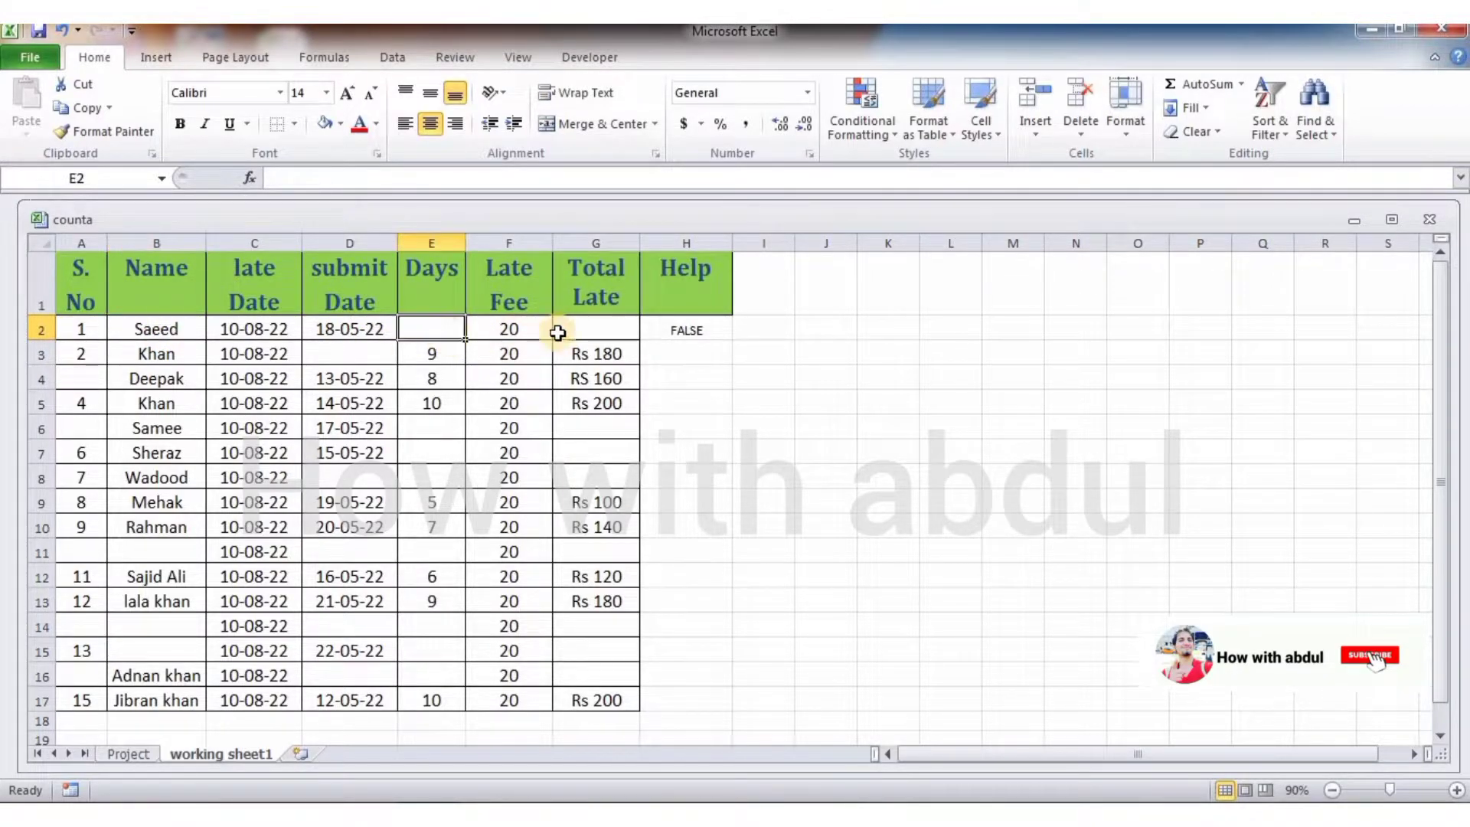
click(579, 332)
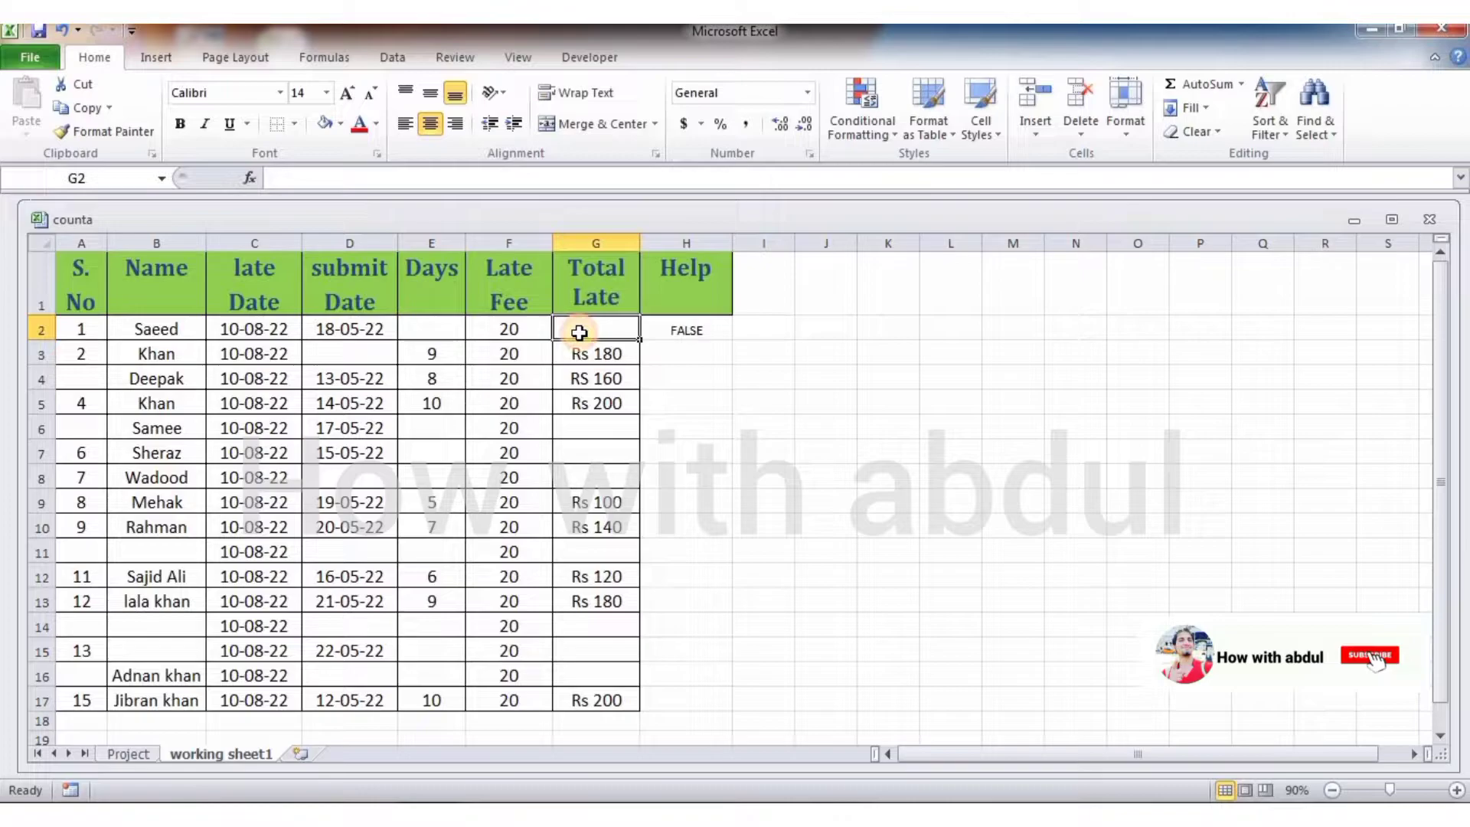
Fill the H2 formula down the Help column through row 17.
click(698, 334)
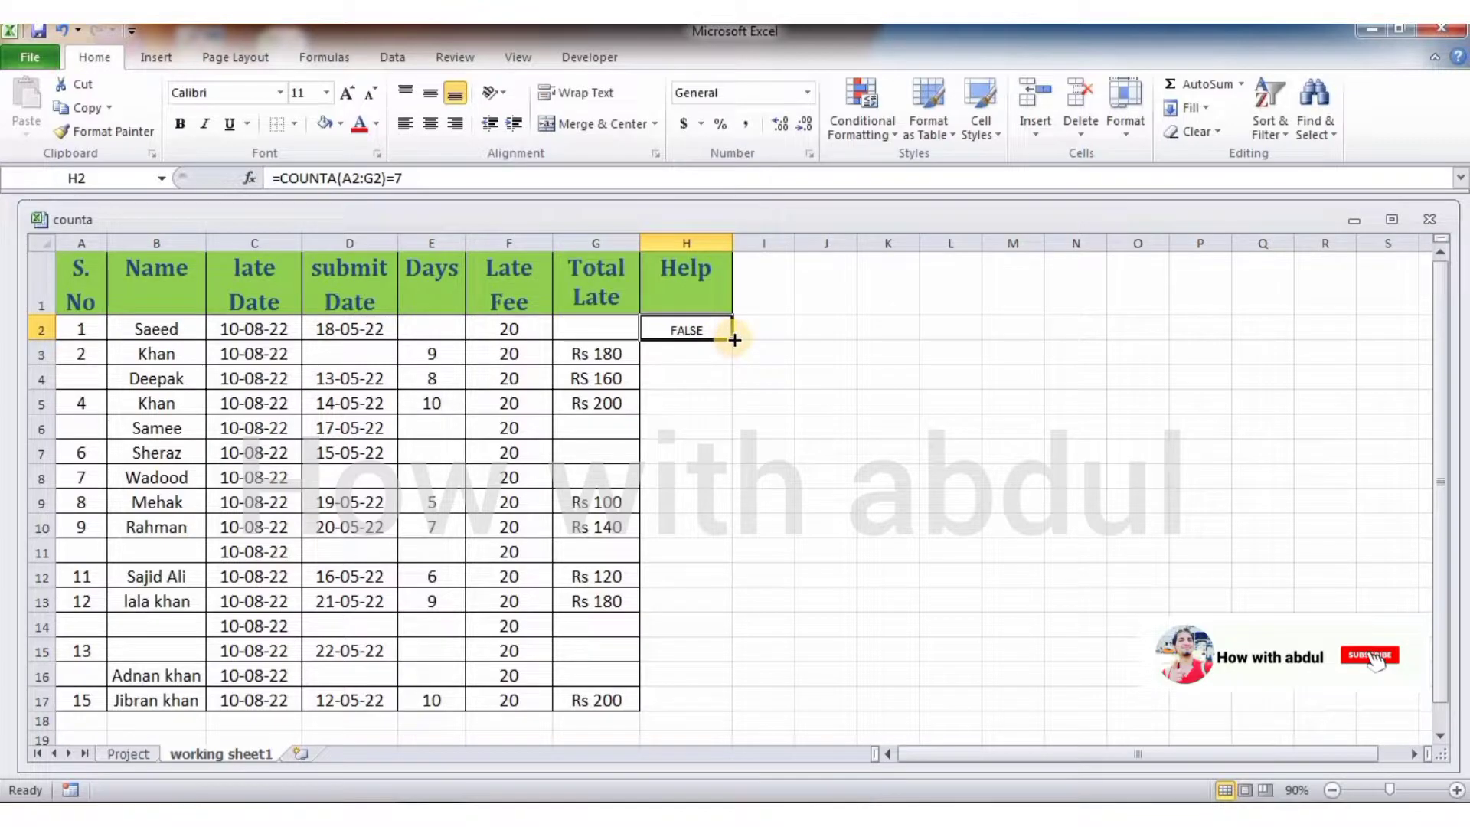
double_click(734, 340)
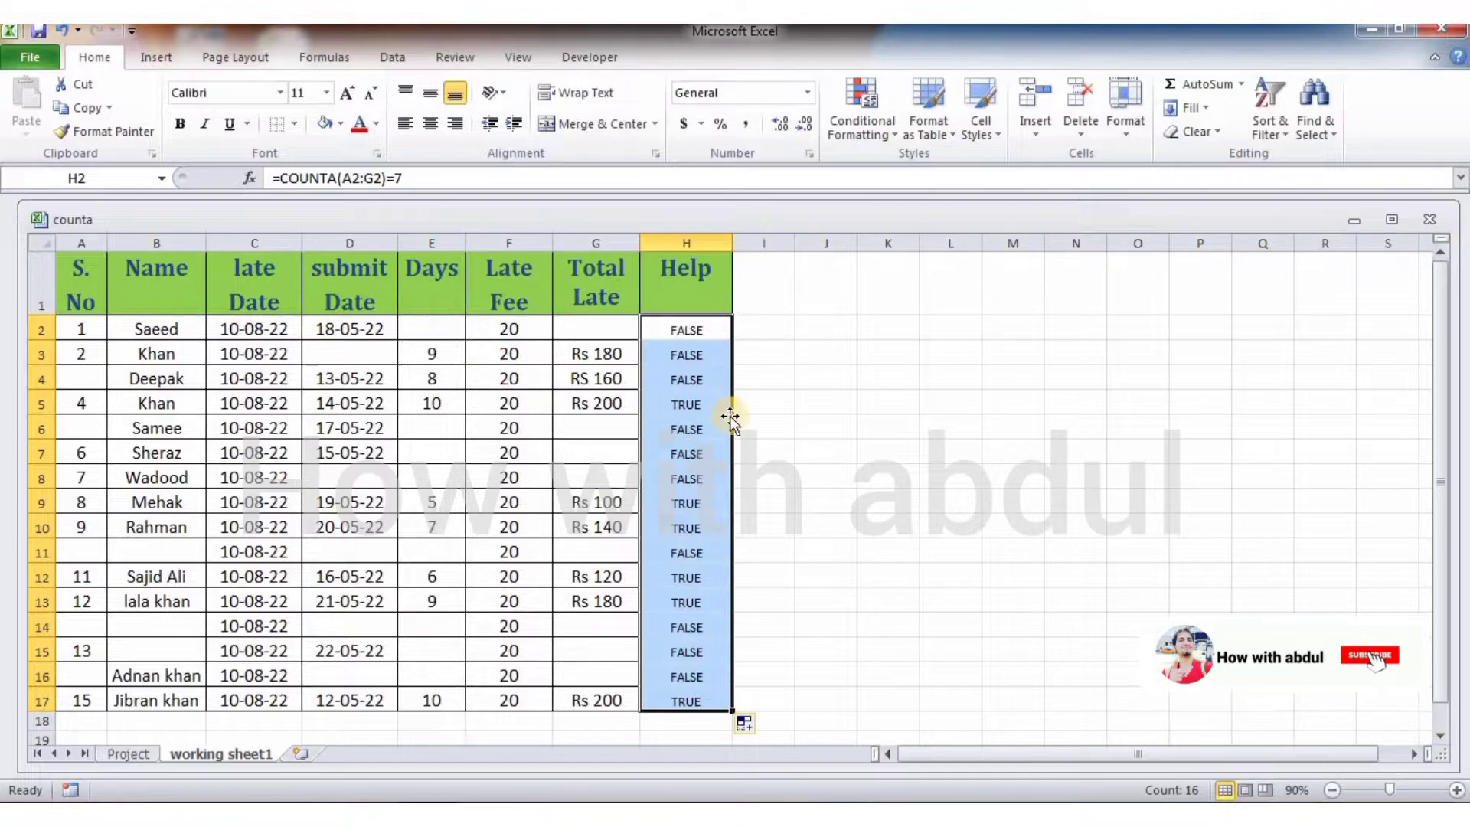
click(760, 450)
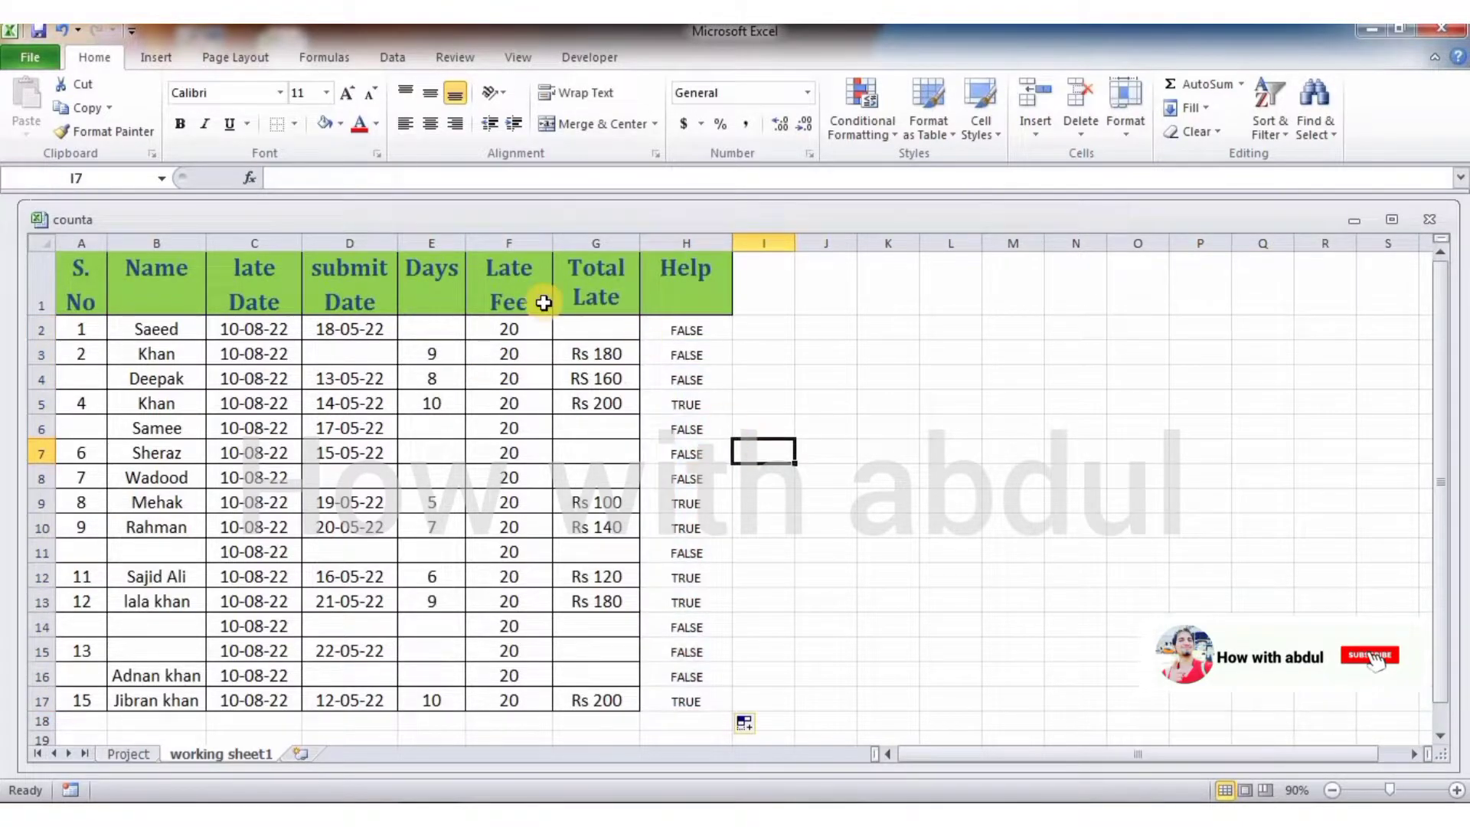
Turn on filtering for the header row A1:H1.
click(81, 284)
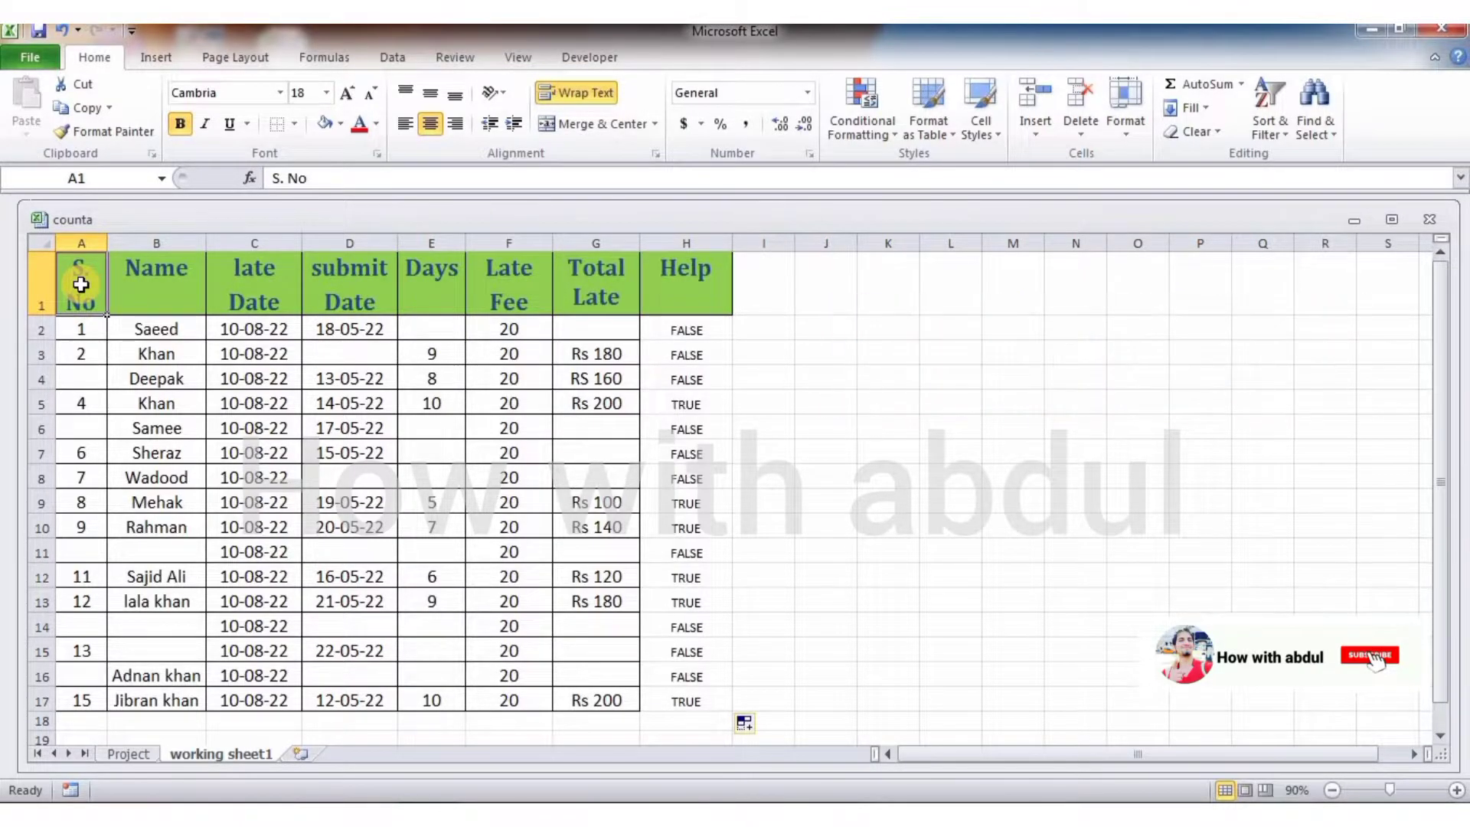
key(shift+Right)
key(shift+Right)
key(shift+Right)
key(shift+Right)
key(shift+Right)
key(shift+Right)
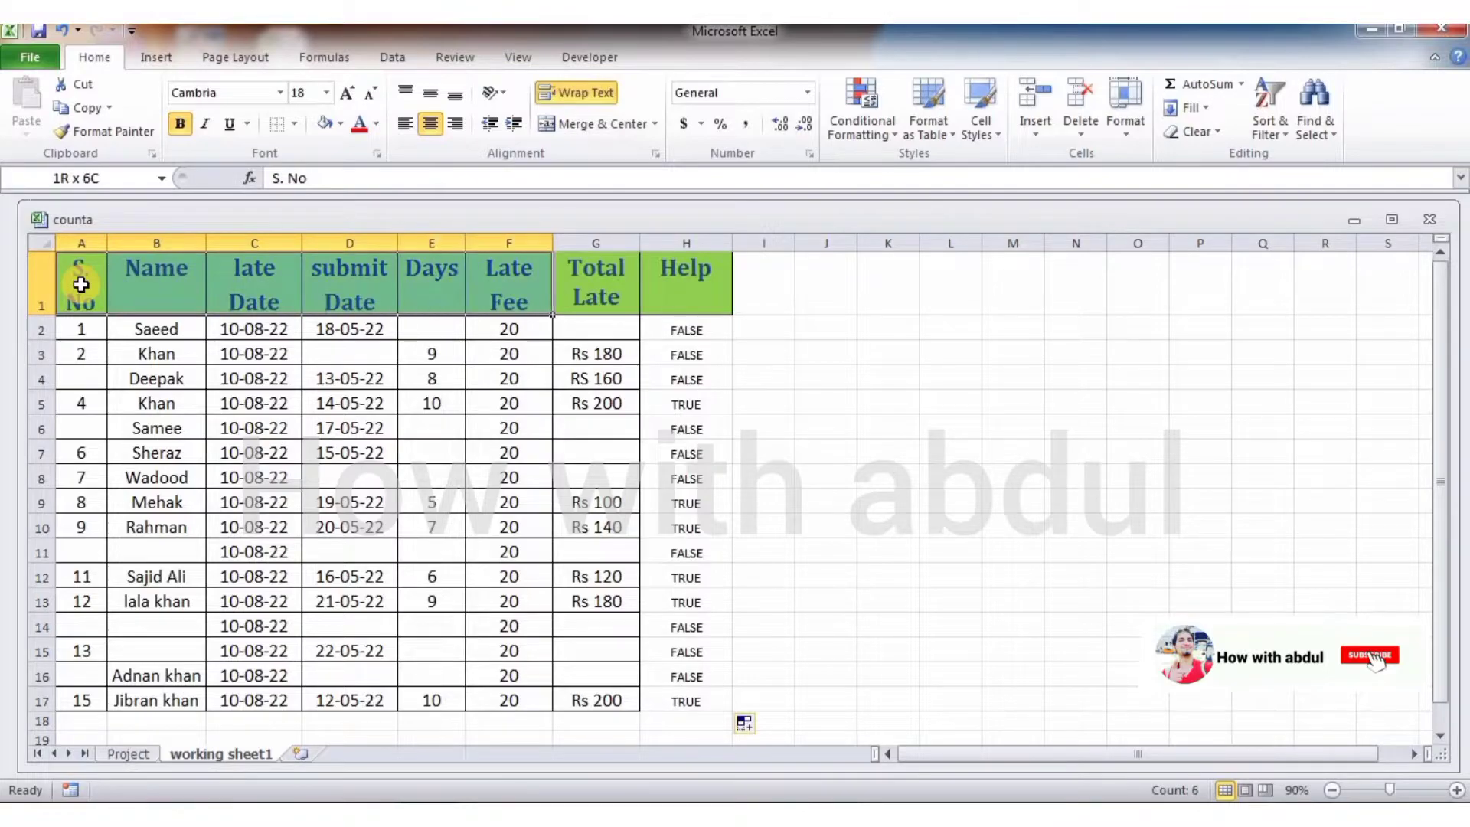
key(shift+Right)
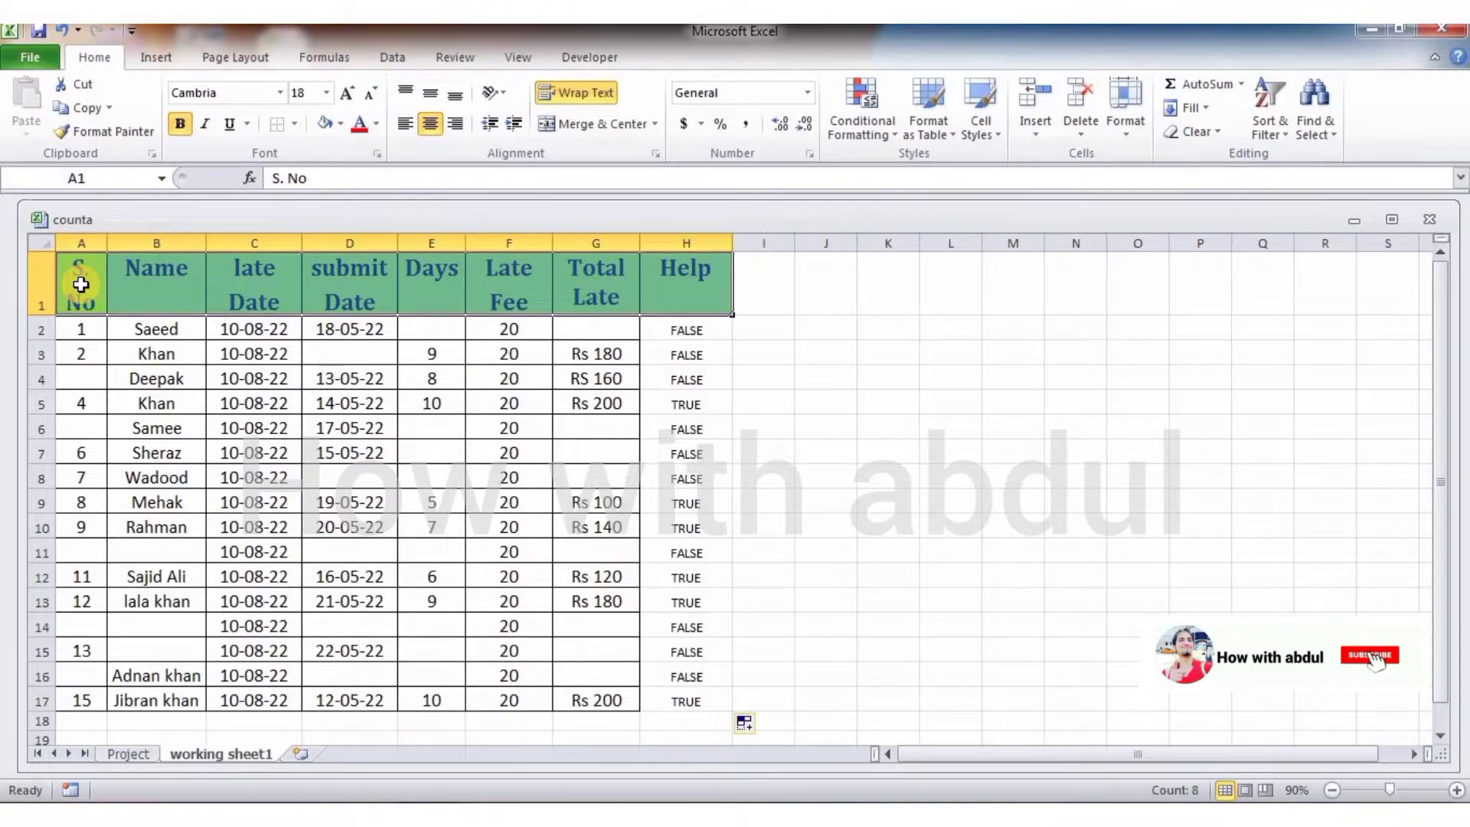
click(393, 61)
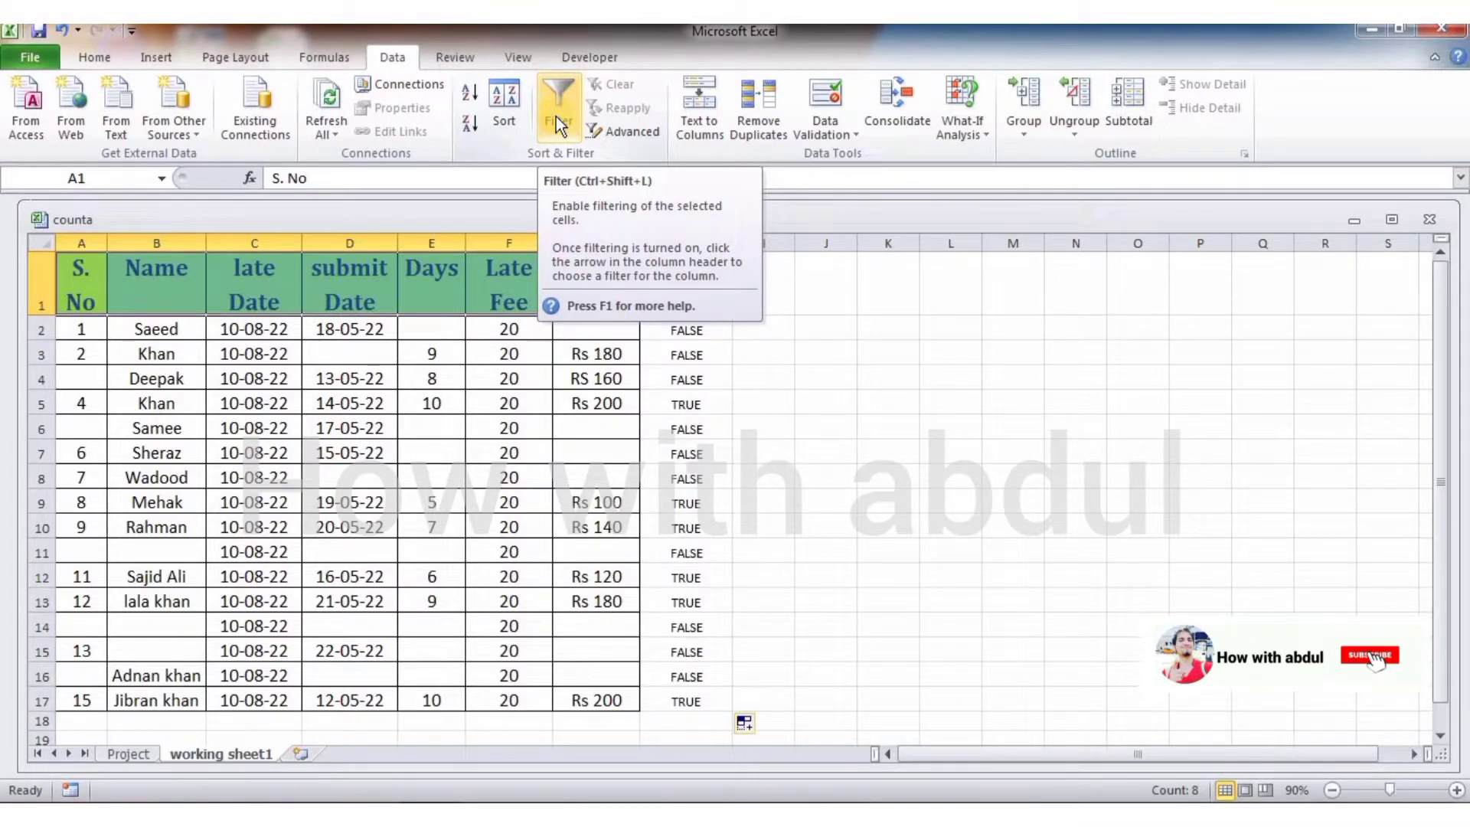
click(557, 123)
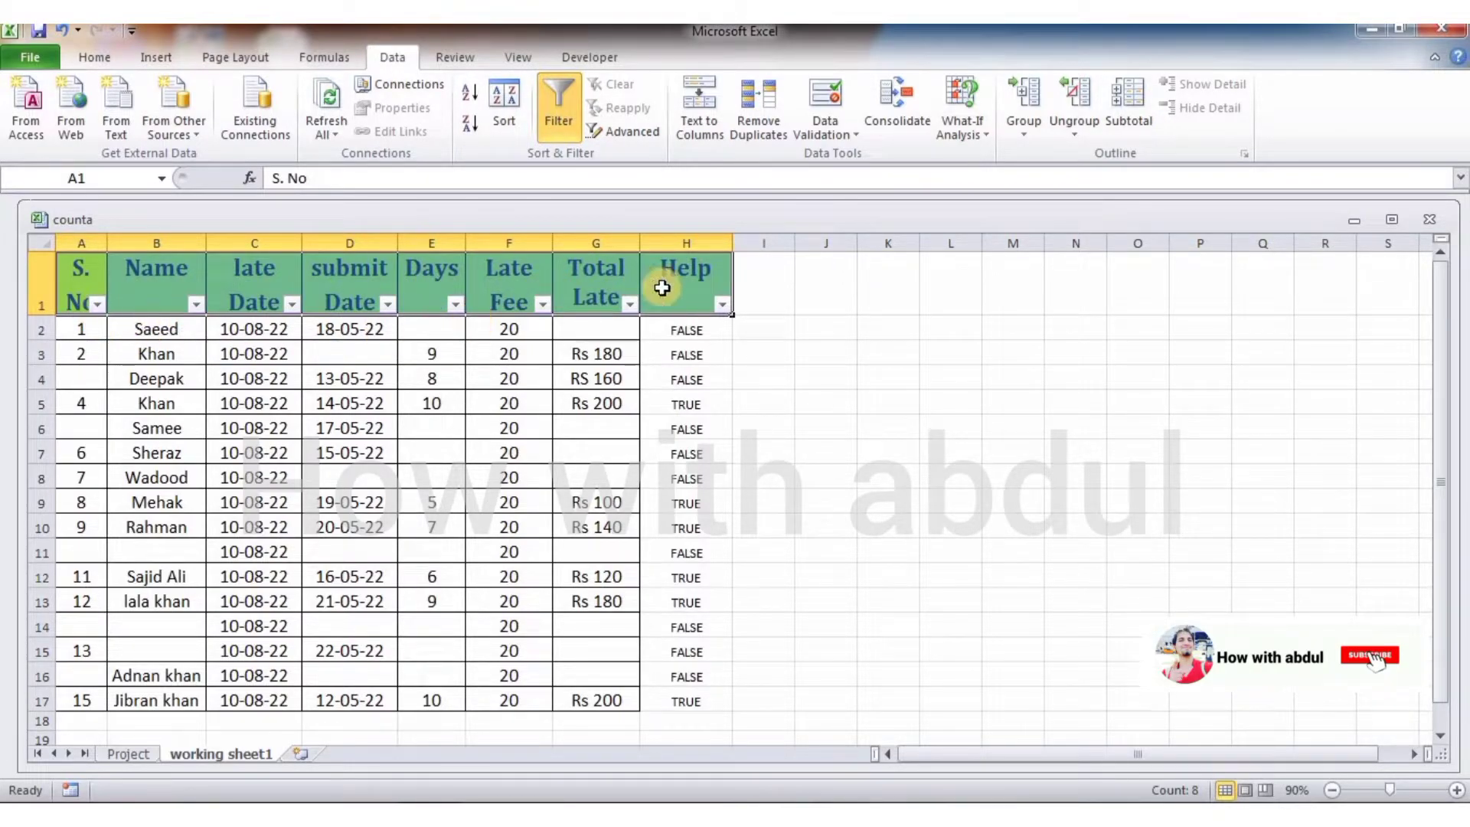
Filter the Help column to show only the FALSE rows.
click(722, 306)
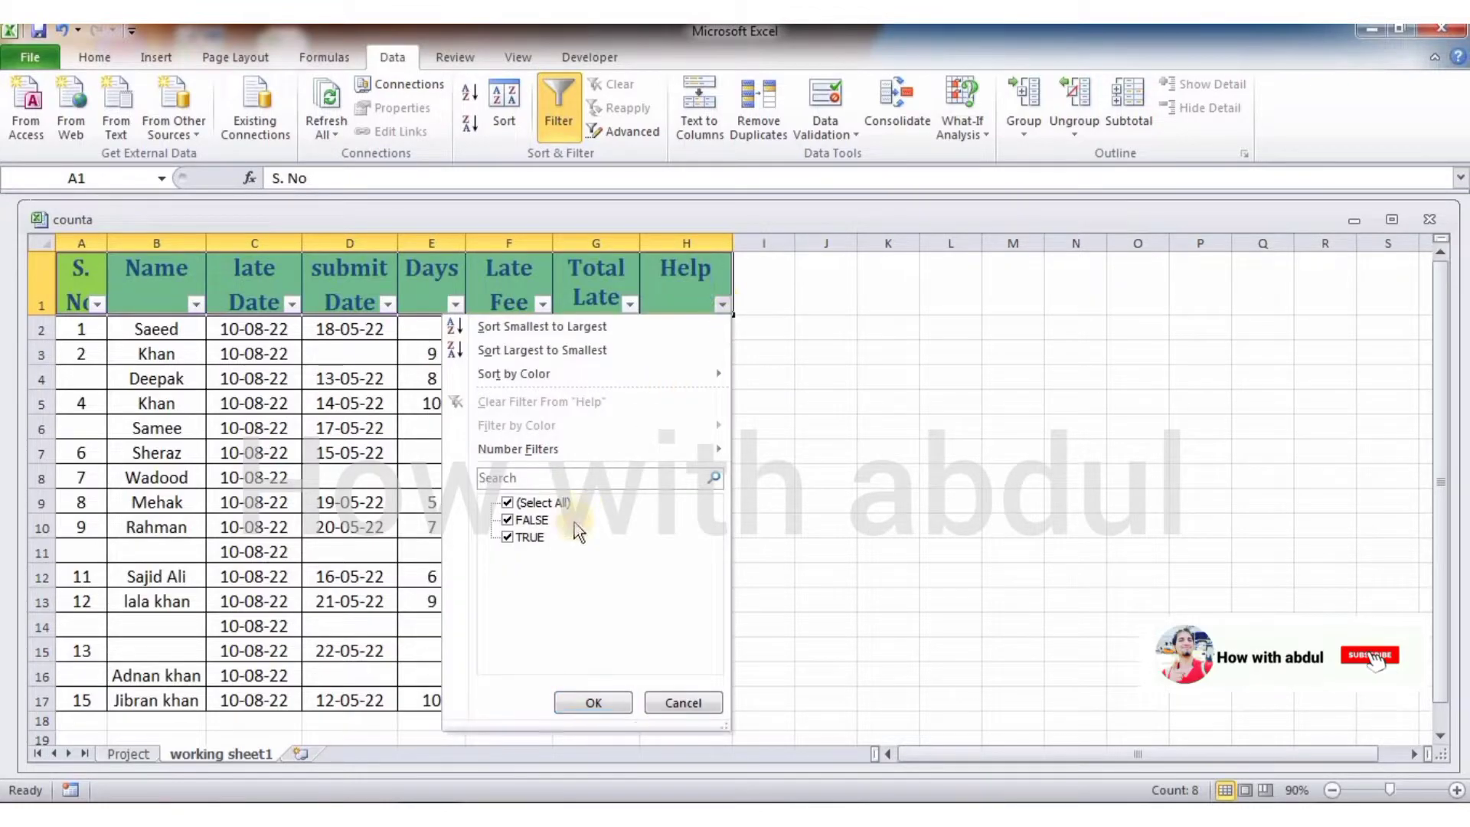
click(508, 504)
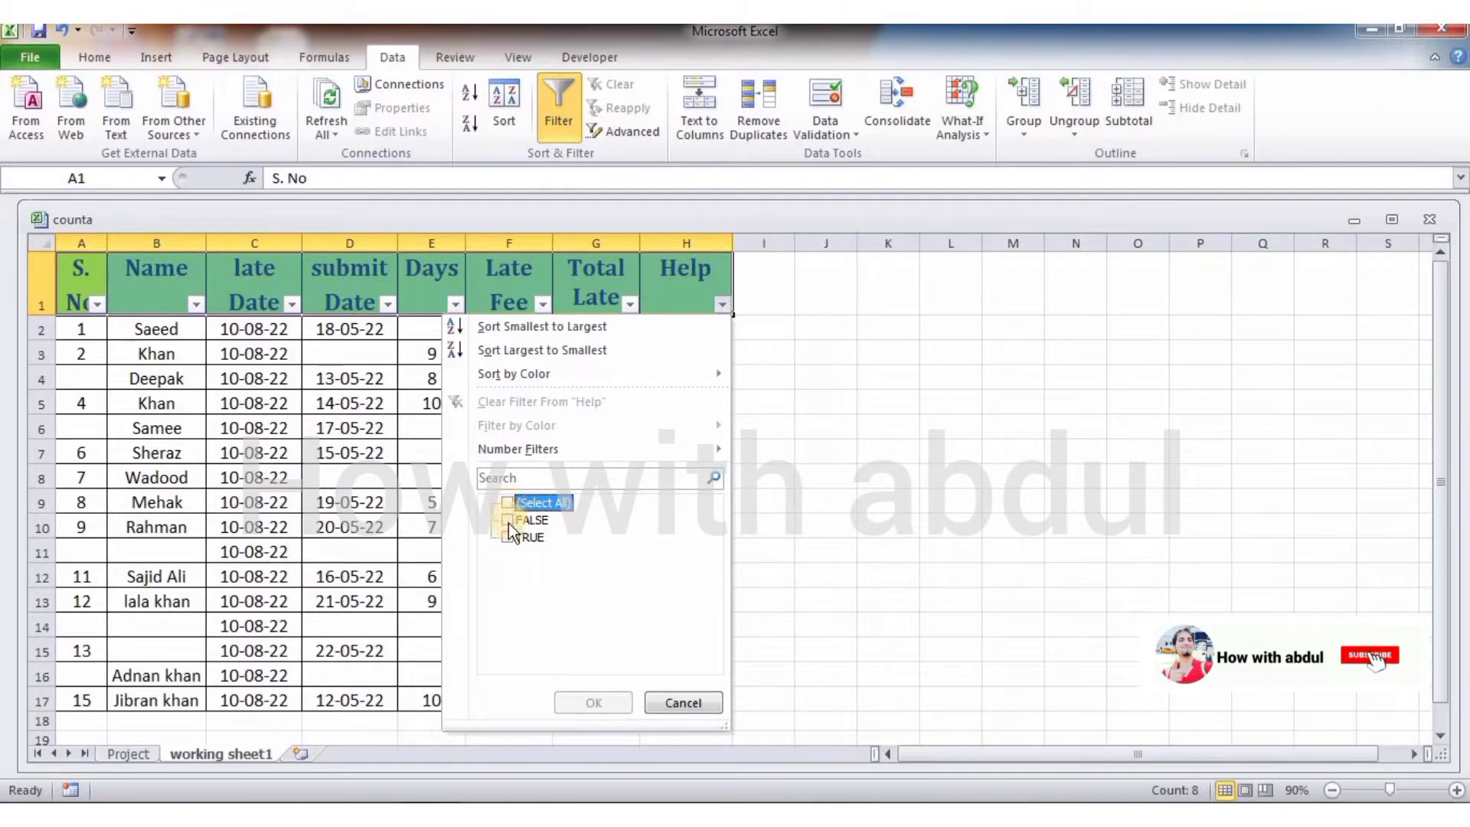
click(509, 521)
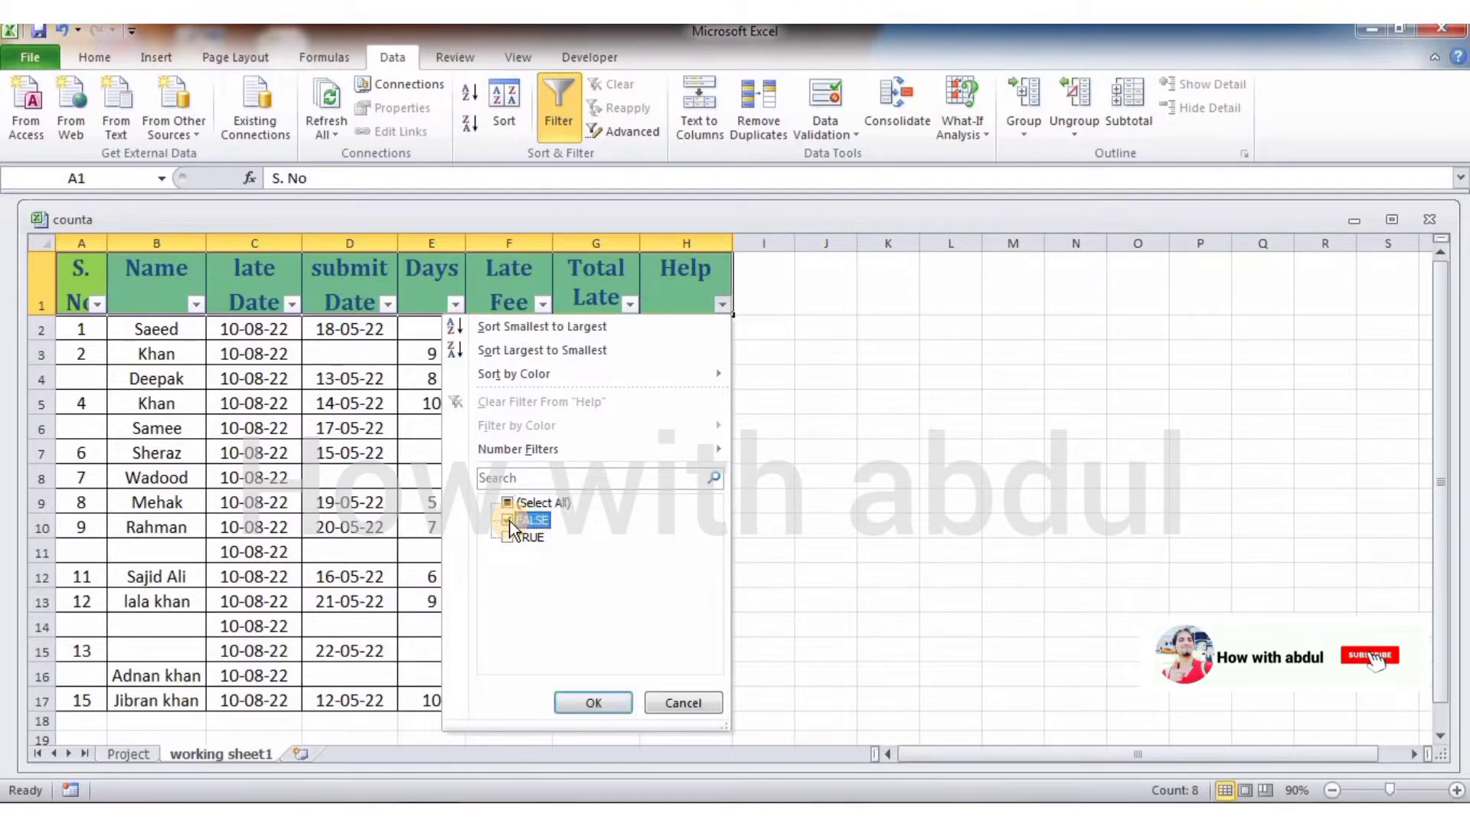
click(593, 700)
click(592, 702)
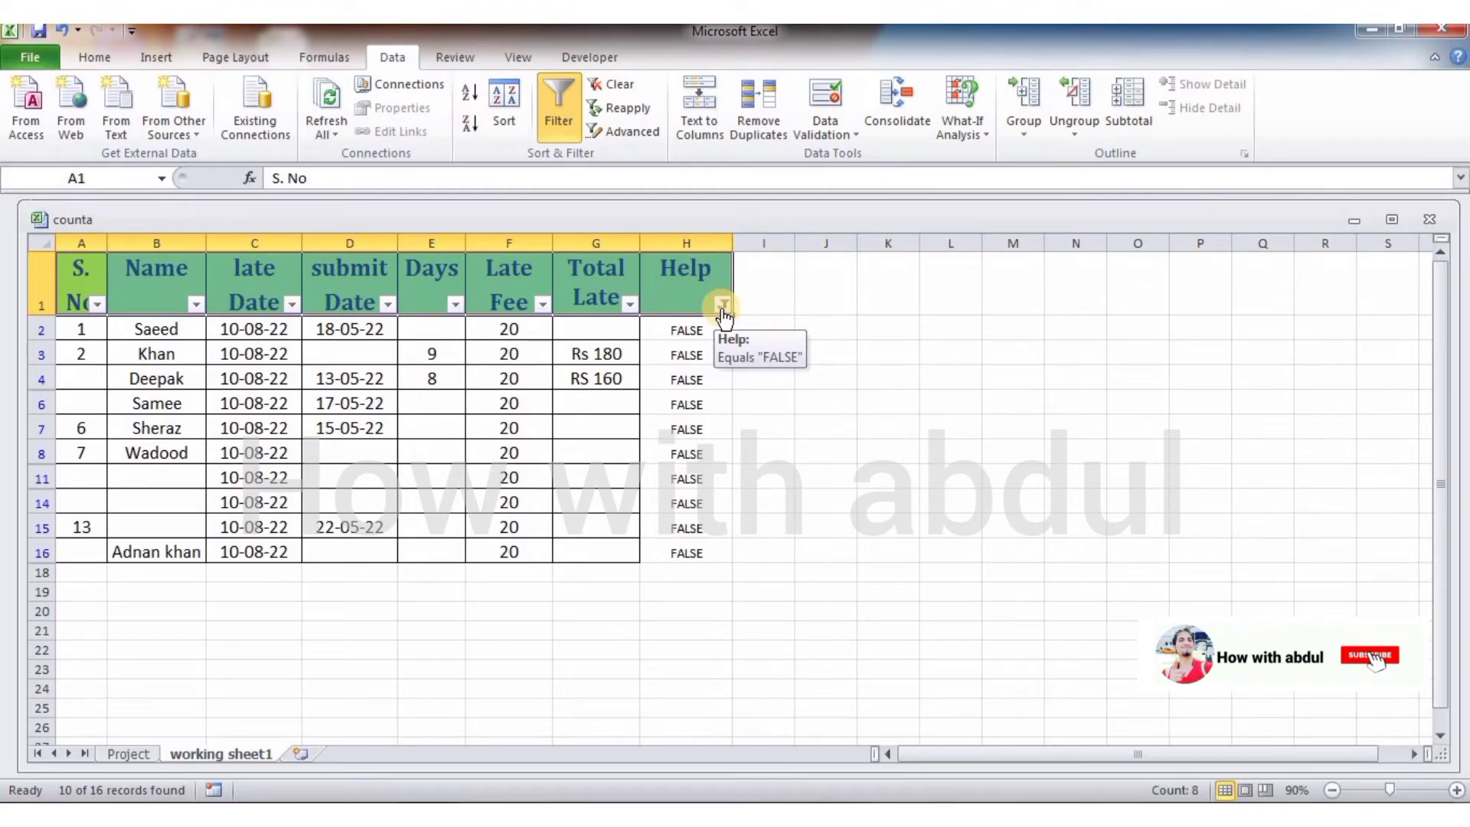
Change the Help column filter to show only the TRUE rows.
click(722, 306)
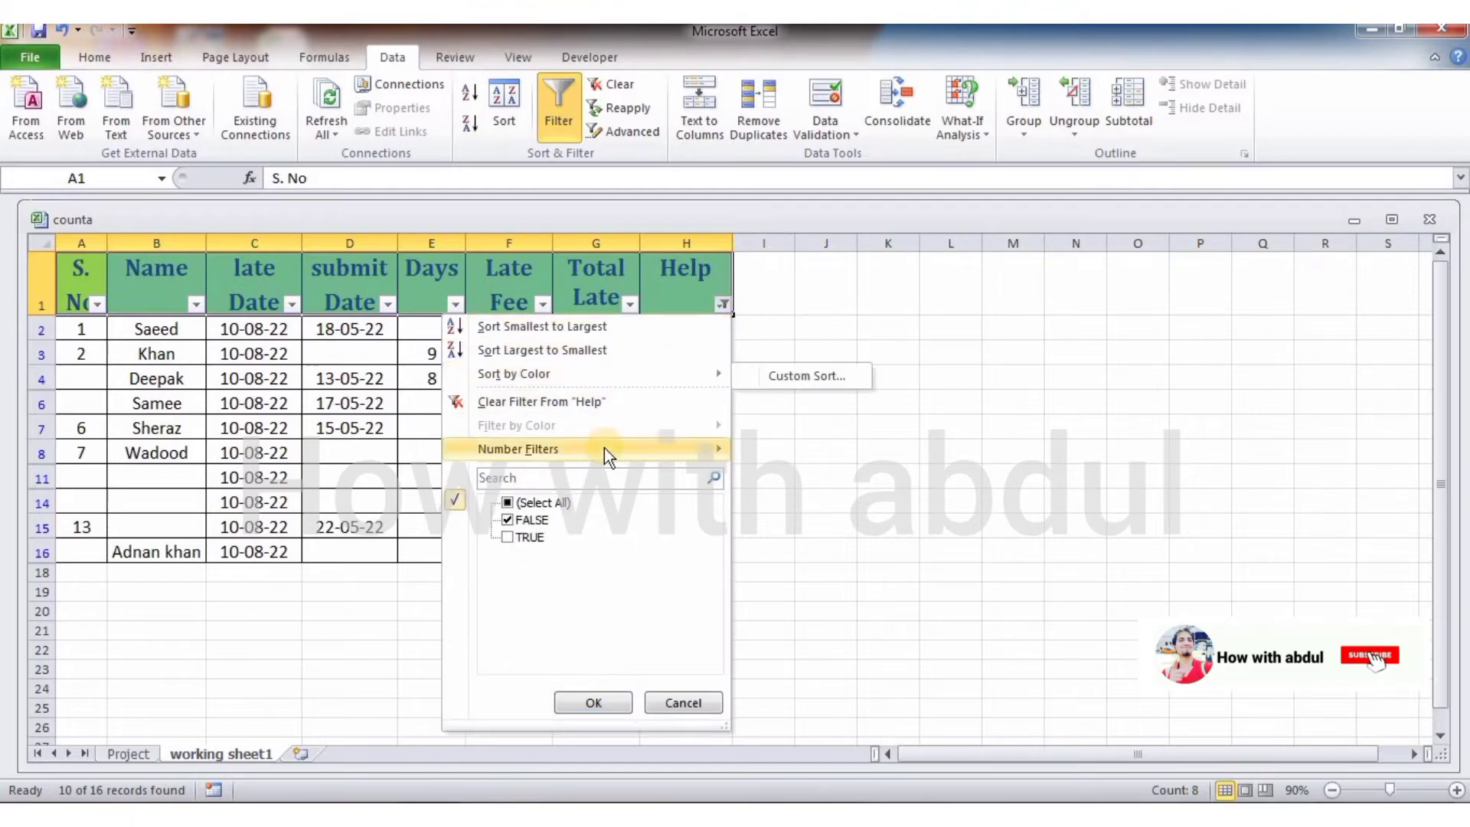
click(511, 522)
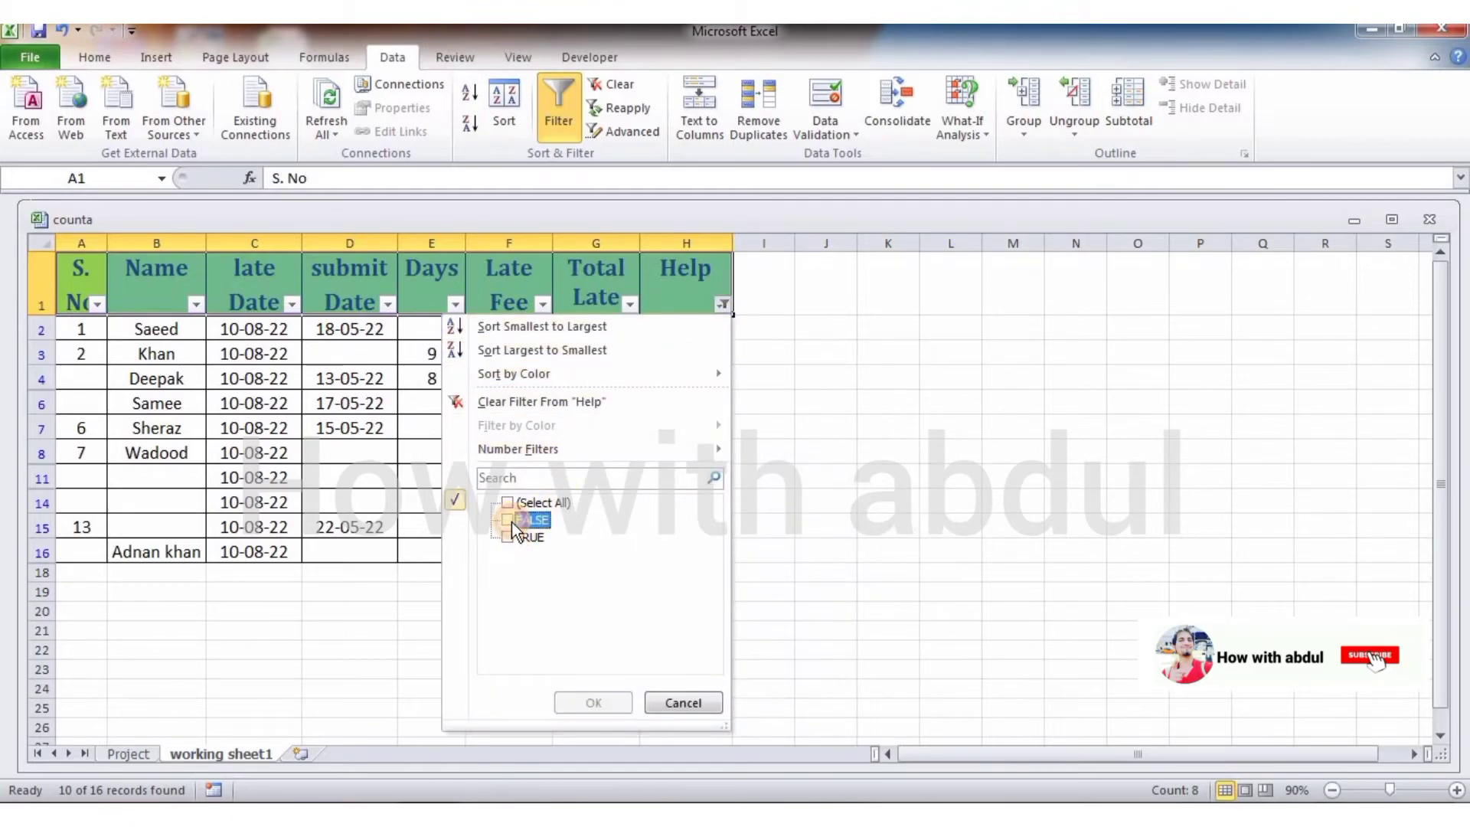
click(509, 536)
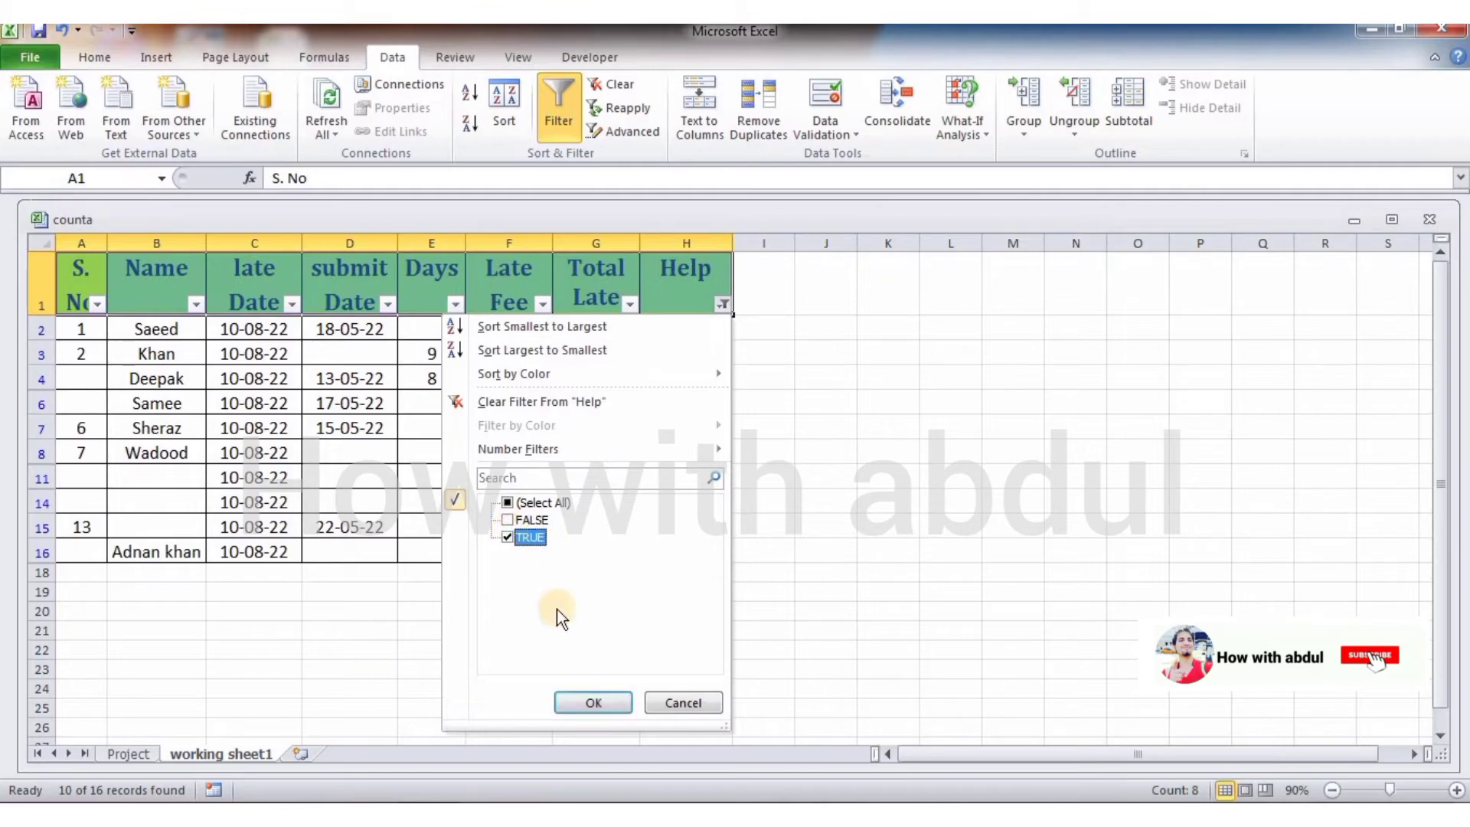
click(600, 704)
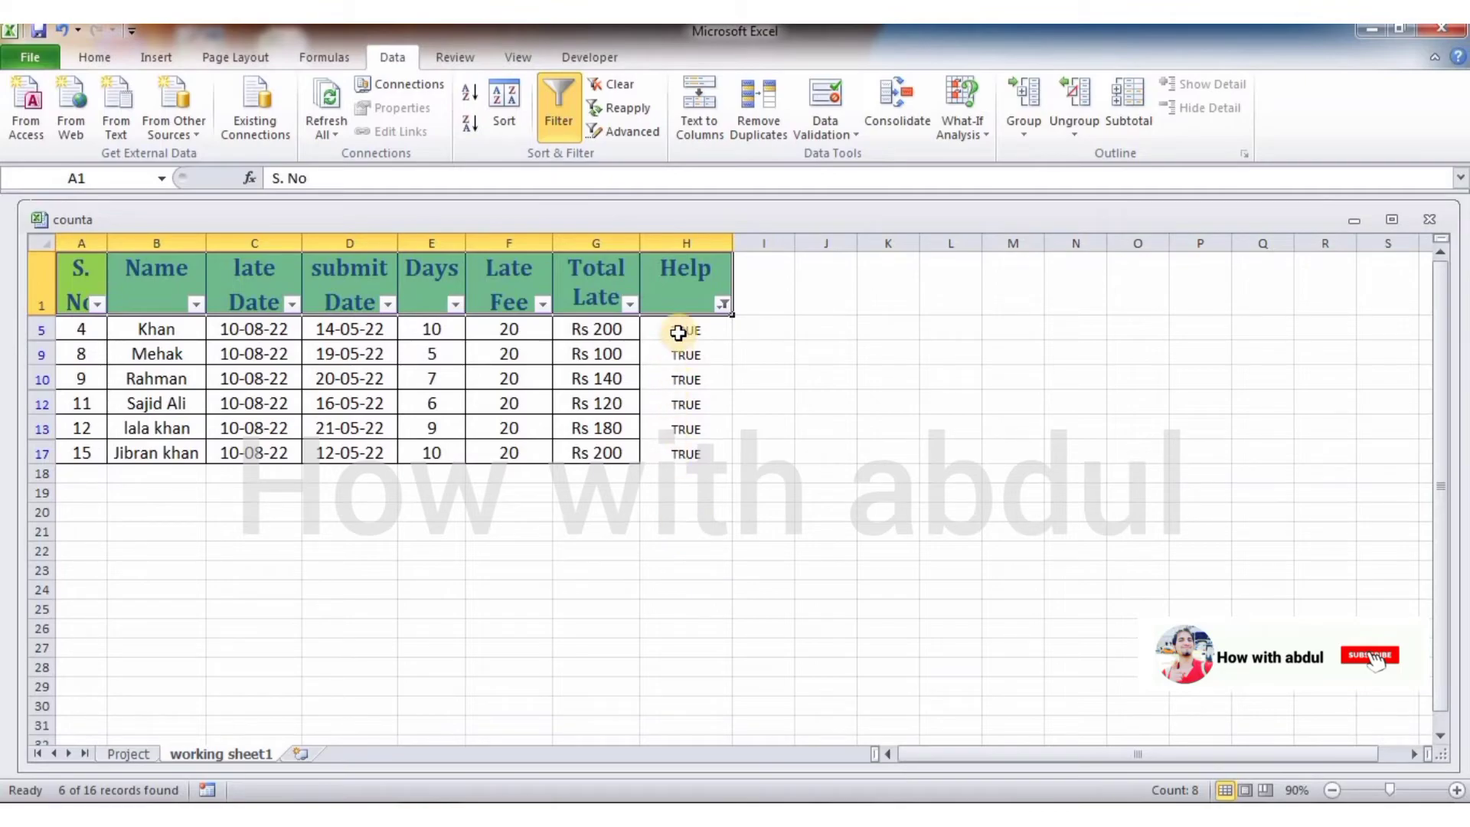
Apply All Borders to the filtered Help cells from H5 through H17.
click(679, 330)
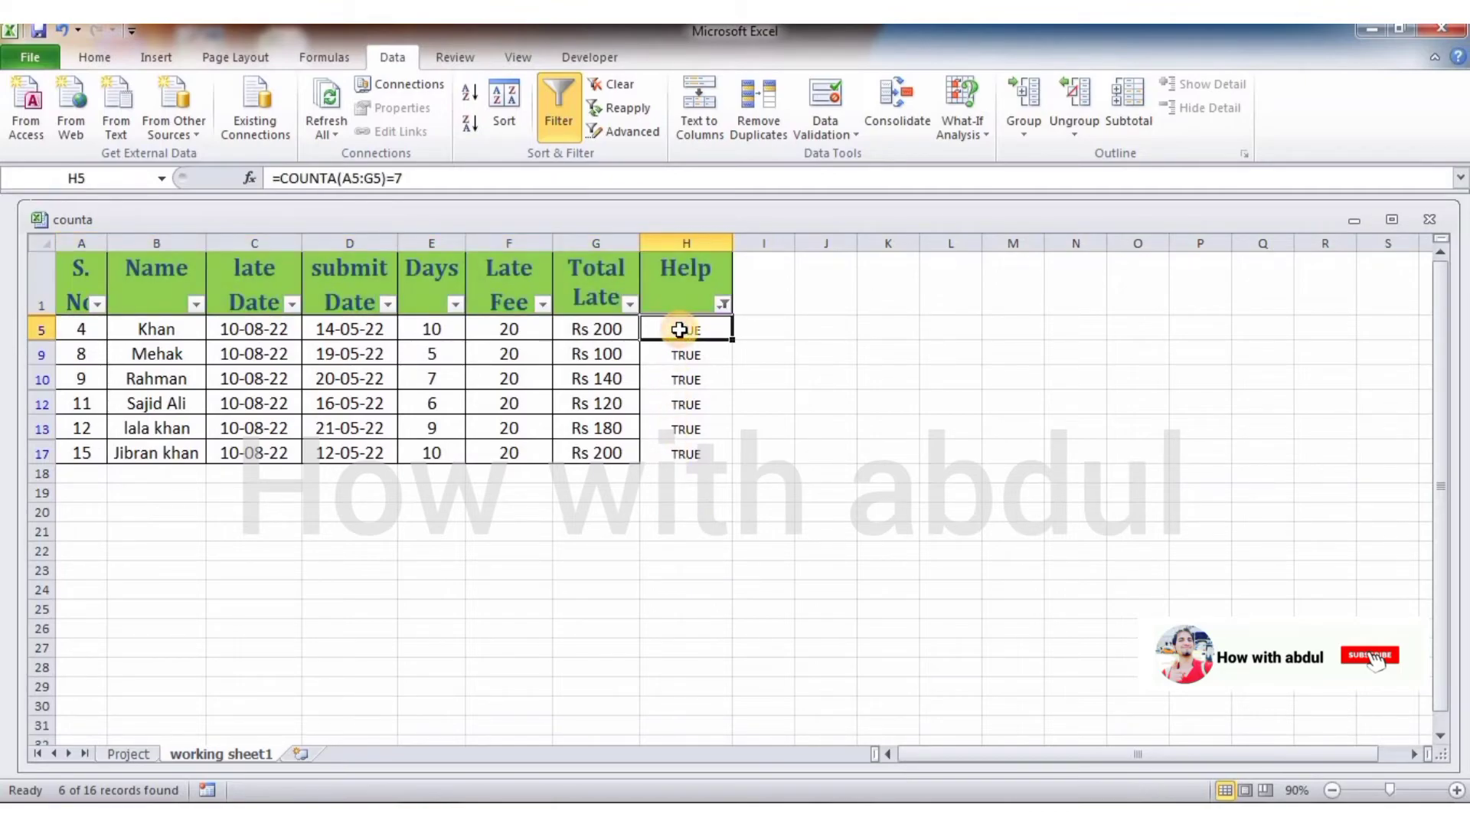
drag(680, 330, 681, 444)
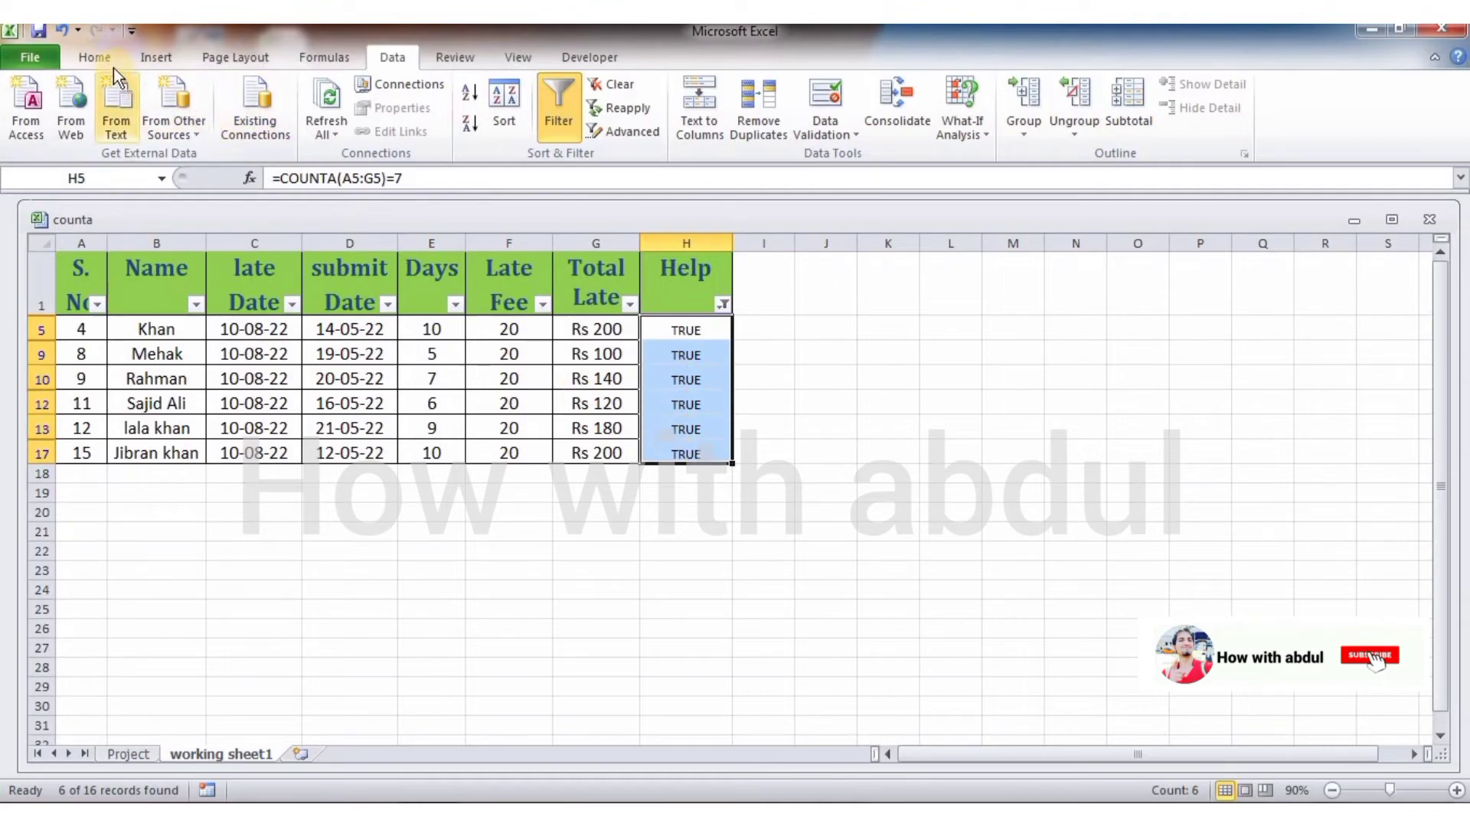
click(94, 57)
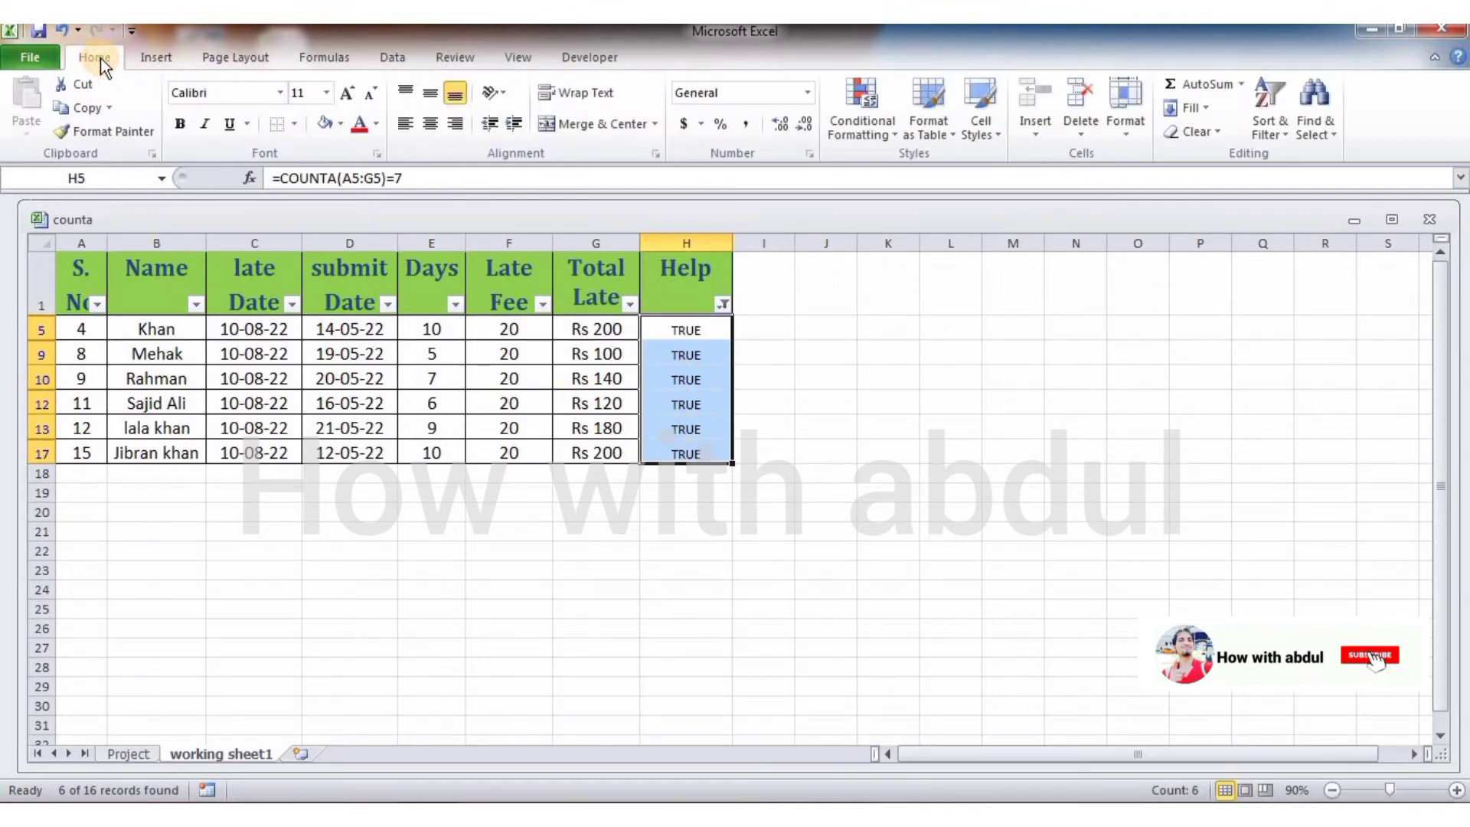
click(293, 130)
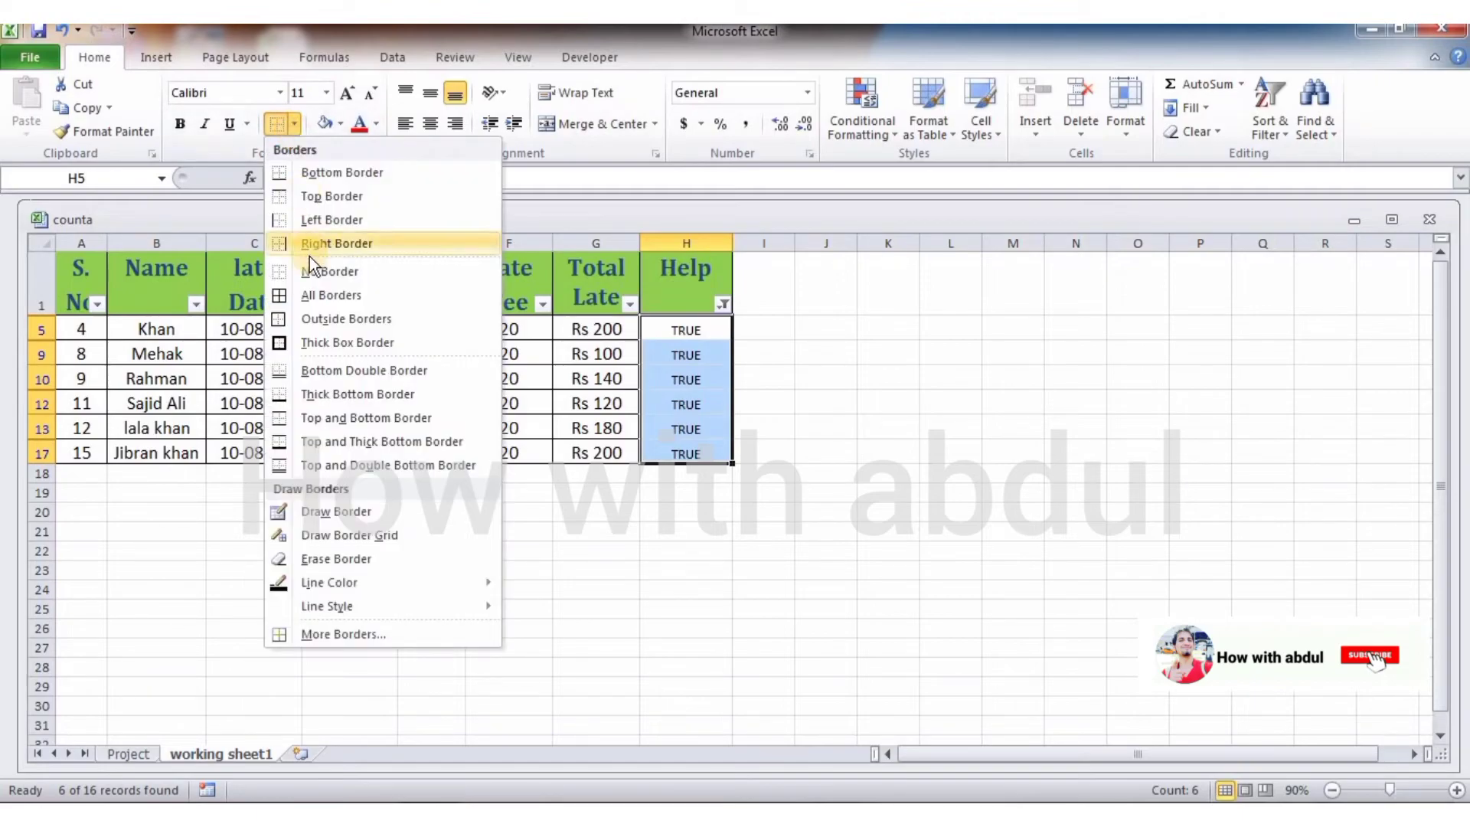
click(341, 294)
click(520, 549)
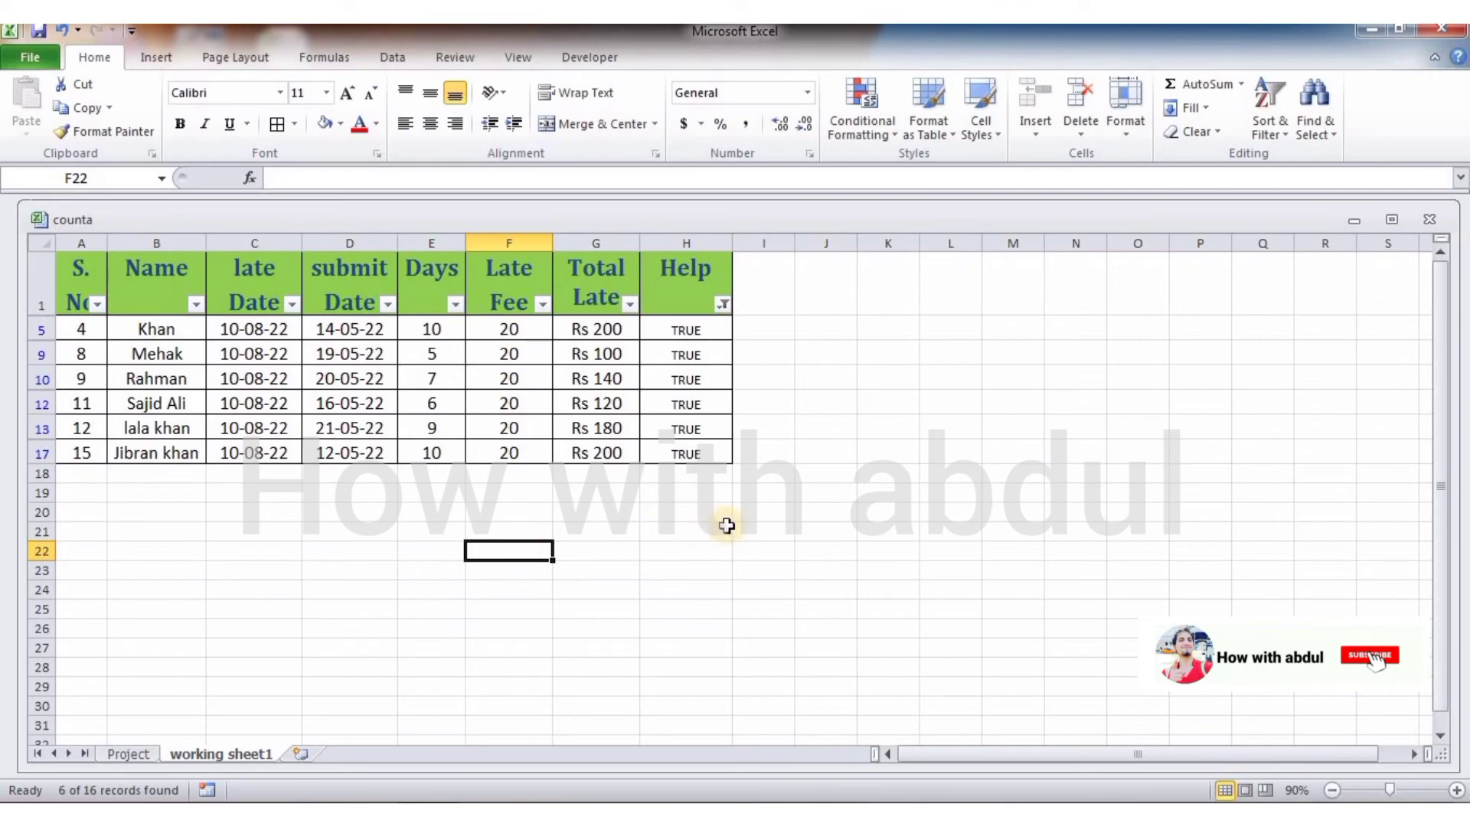
click(826, 512)
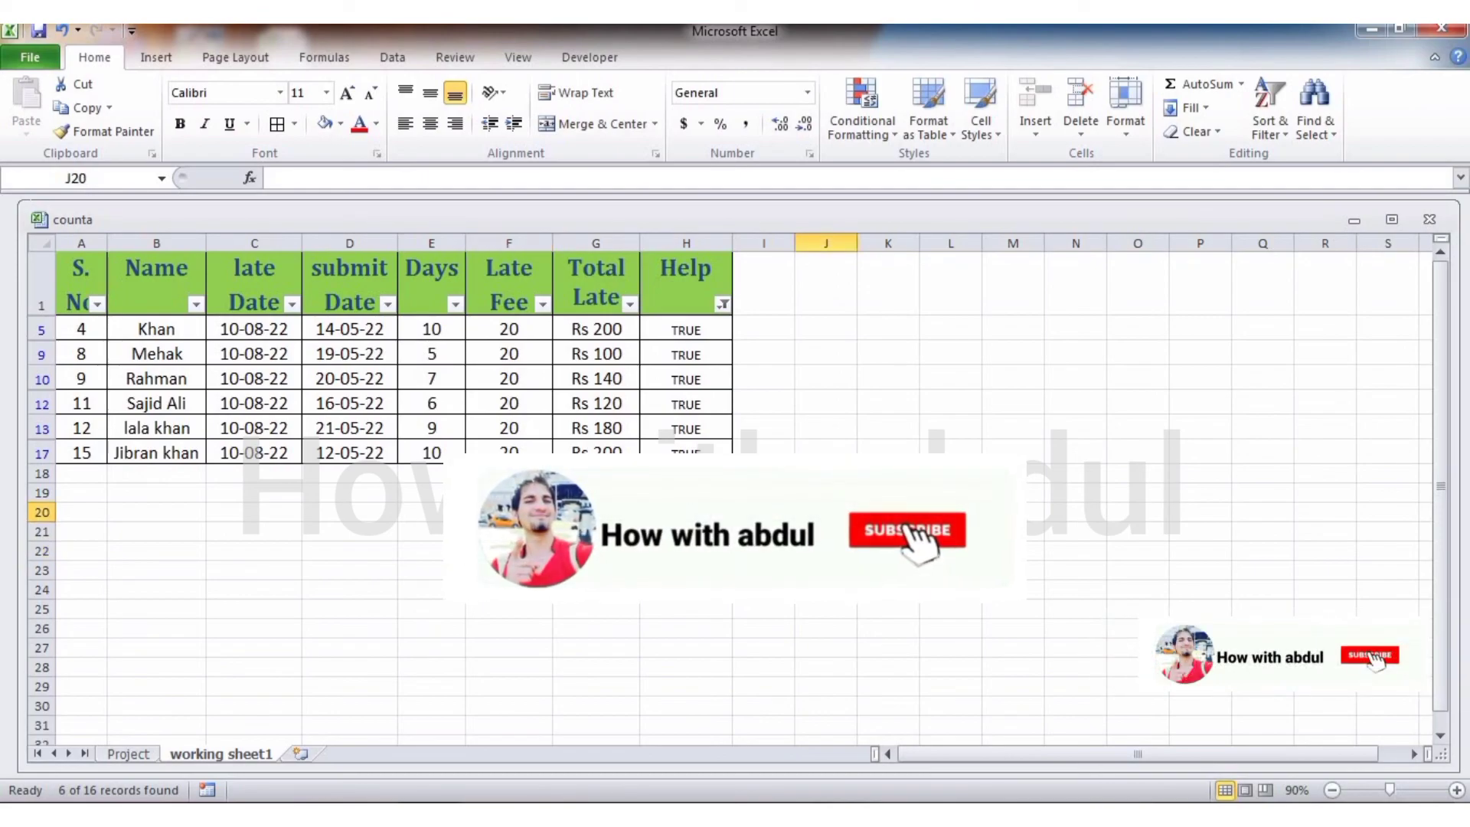